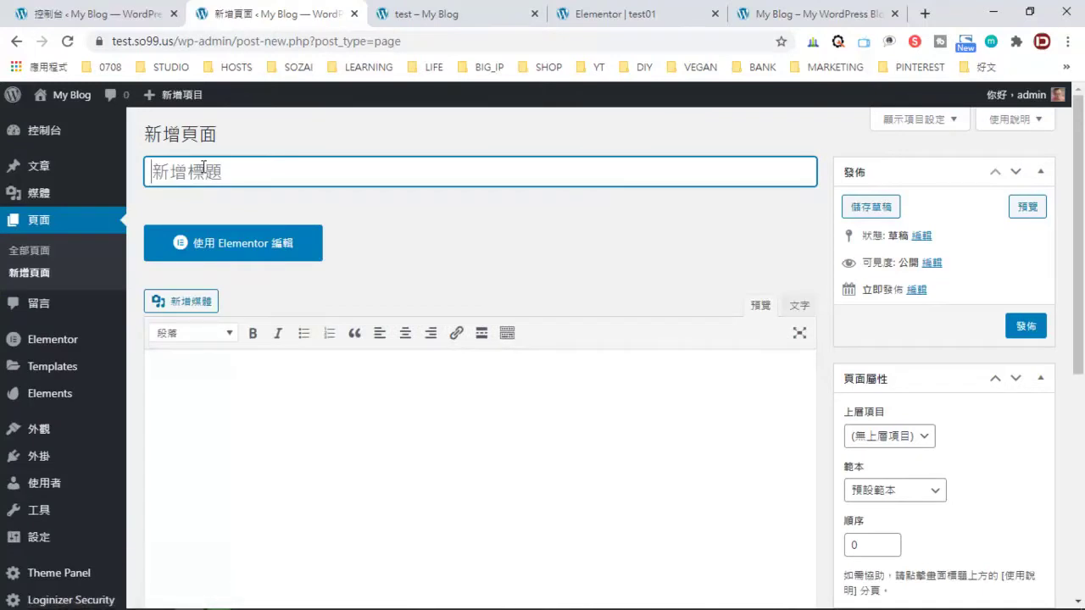
# Title the new page 段與欄.
pyautogui.write('2')
pyautogui.press('BackSpace')
pyautogui.press('BackSpace')
pyautogui.press('BackSpace')
pyautogui.write('2j04m3x06')
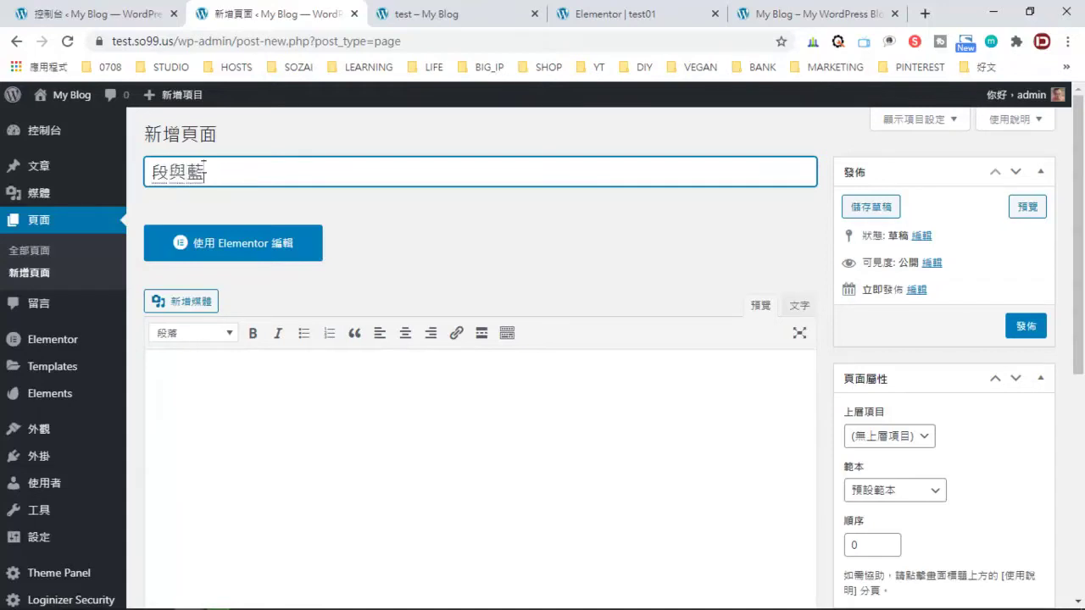
pyautogui.press('Left')
pyautogui.press('Down')
pyautogui.press('Down')
pyautogui.press('Down')
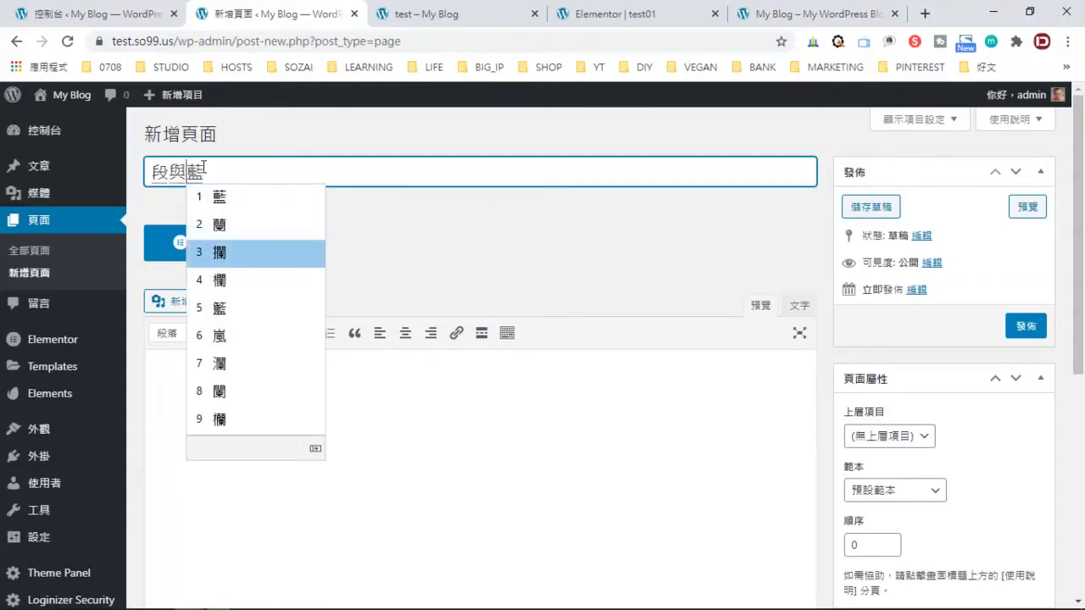
pyautogui.press('Return')
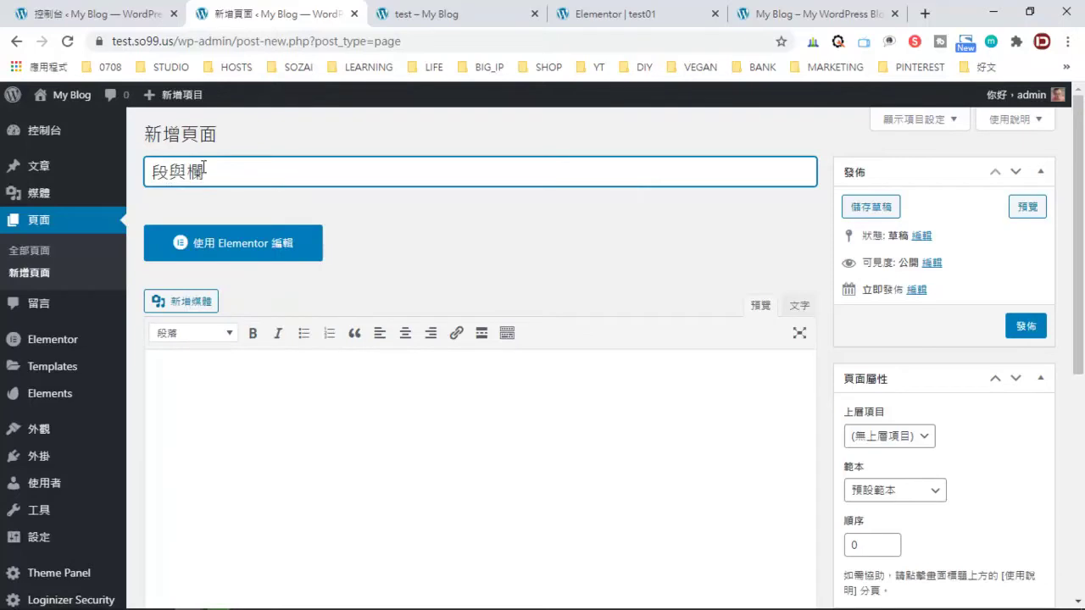
pyautogui.click(394, 218)
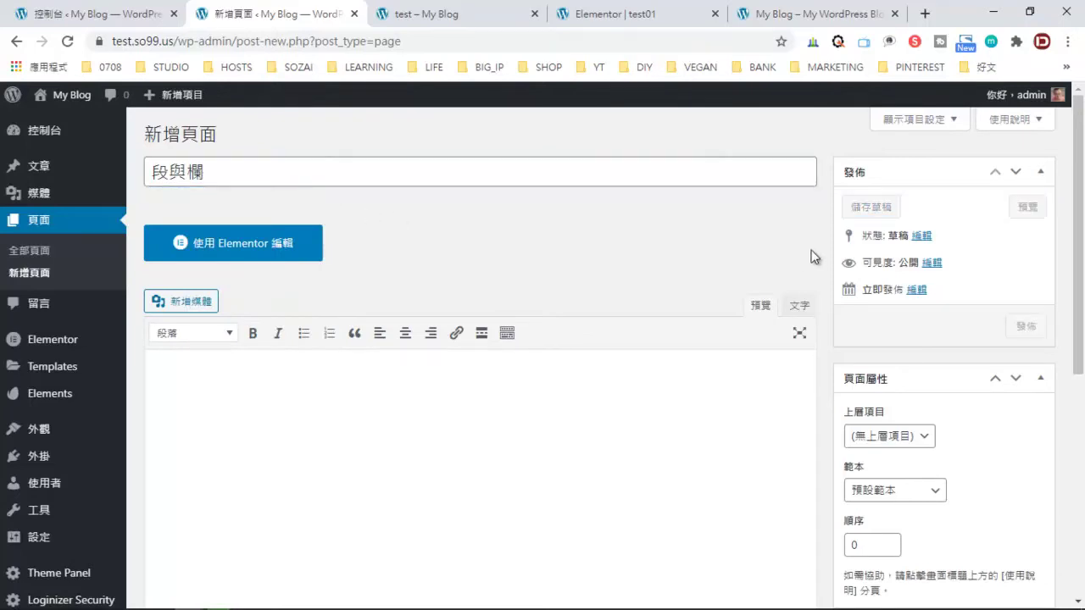
# Set the page template to Elementor 全寬 and publish the page.
pyautogui.click(932, 490)
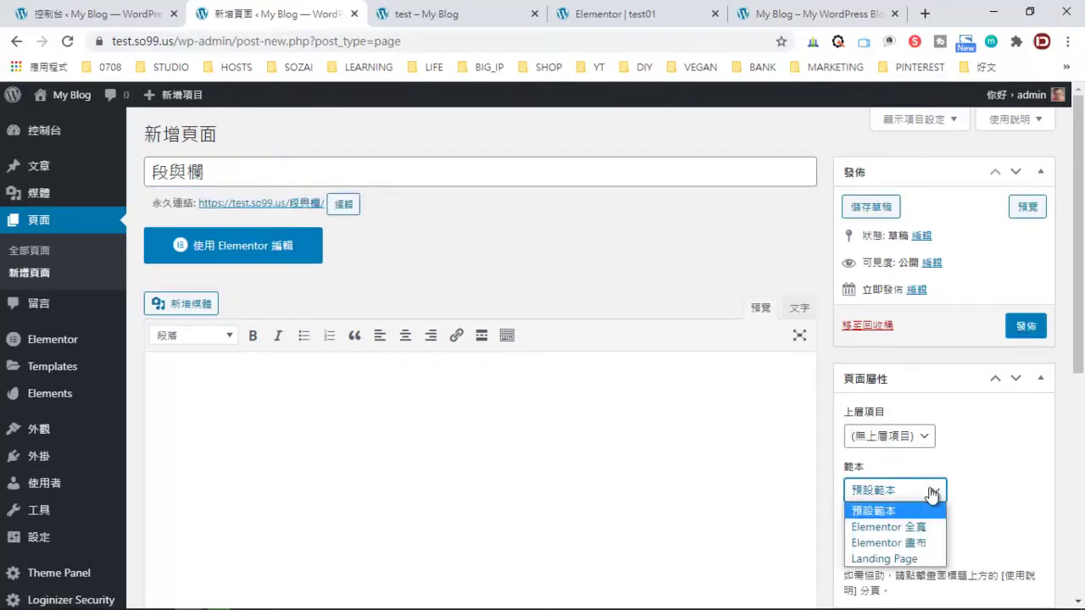
pyautogui.click(919, 529)
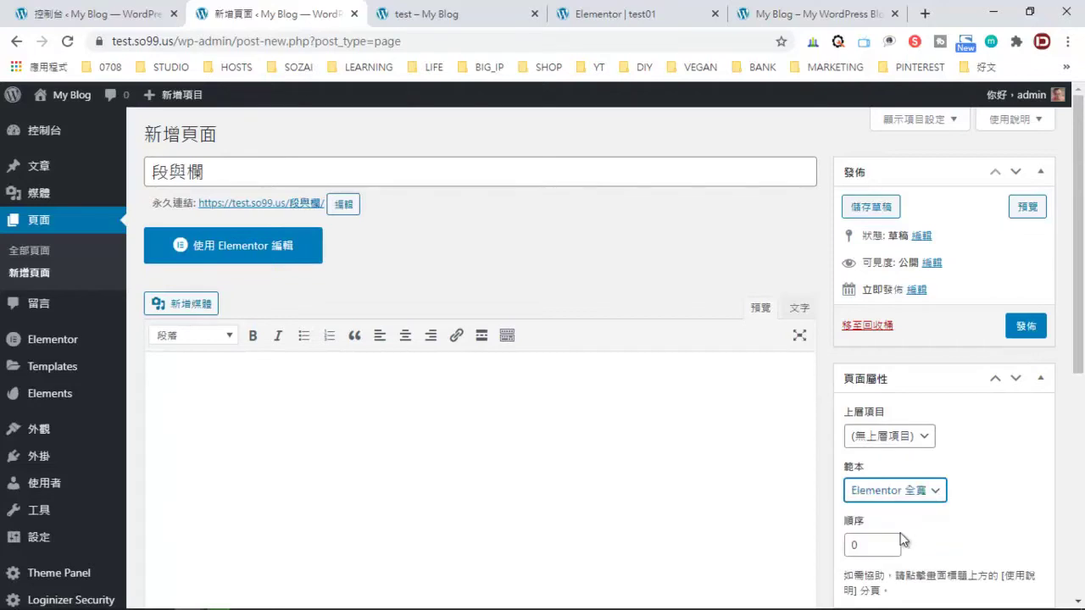
pyautogui.click(1026, 326)
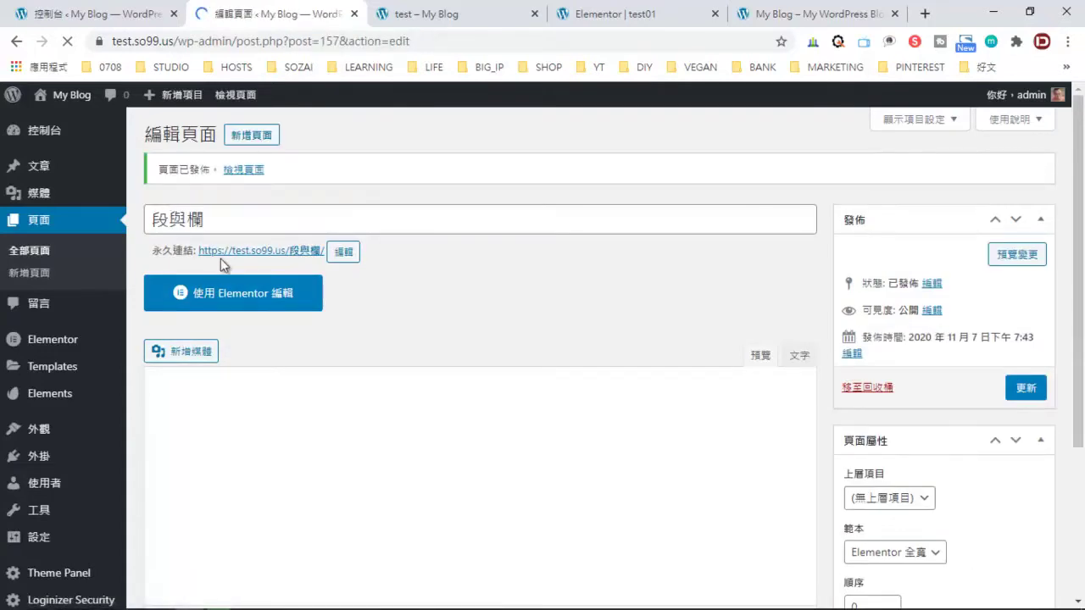
# Open the page for editing with Elementor and add a section with two equal columns.
pyautogui.click(291, 306)
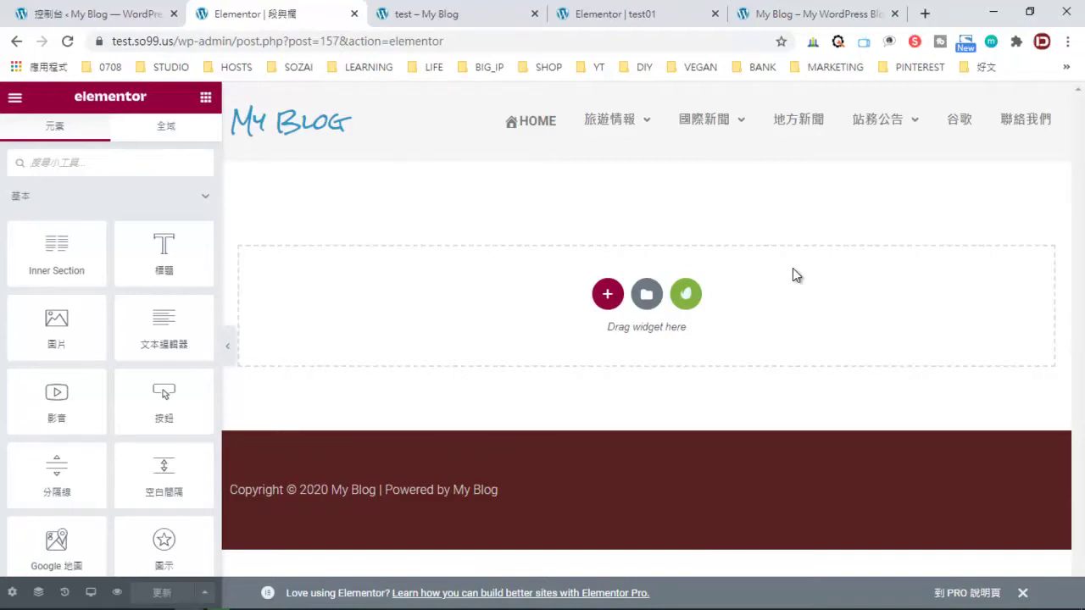
pyautogui.click(606, 297)
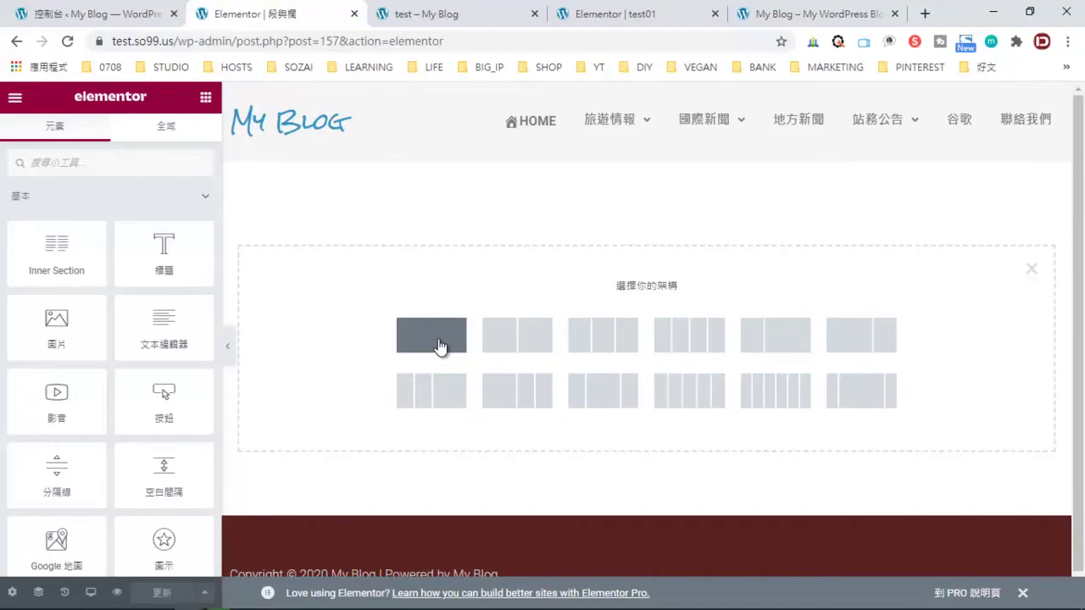
pyautogui.click(498, 347)
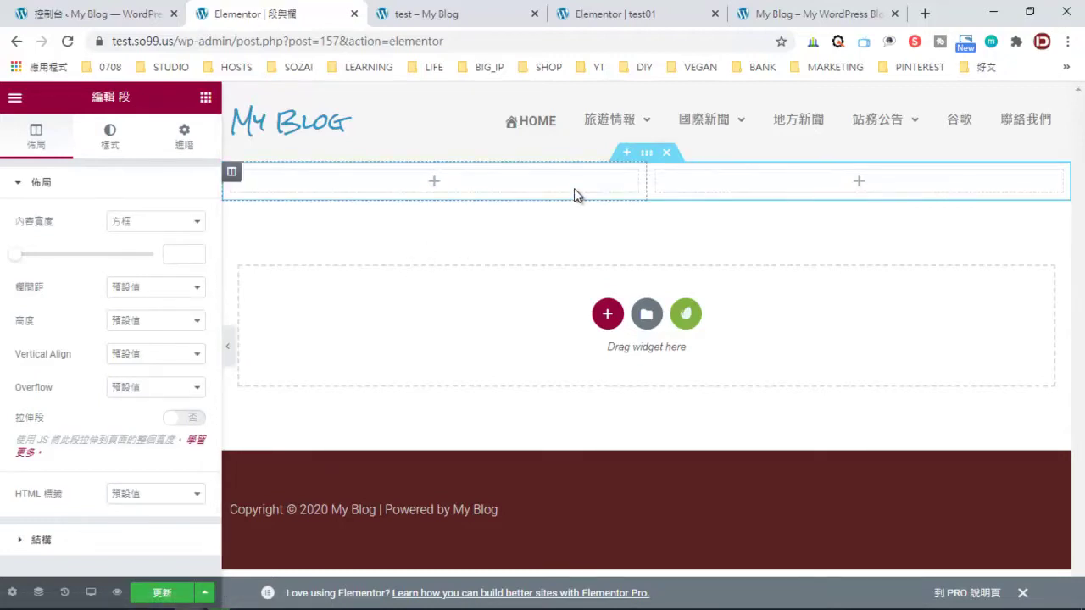
# Narrow the first column of the section to about 29.5% of the width.
pyautogui.click(232, 174)
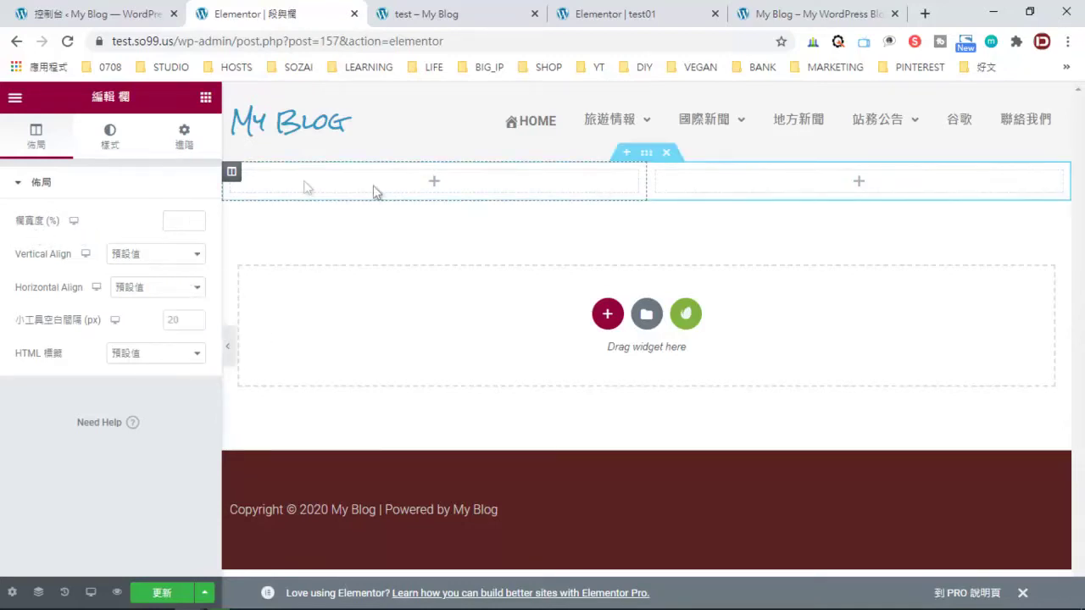
pyautogui.click(175, 222)
pyautogui.click(113, 218)
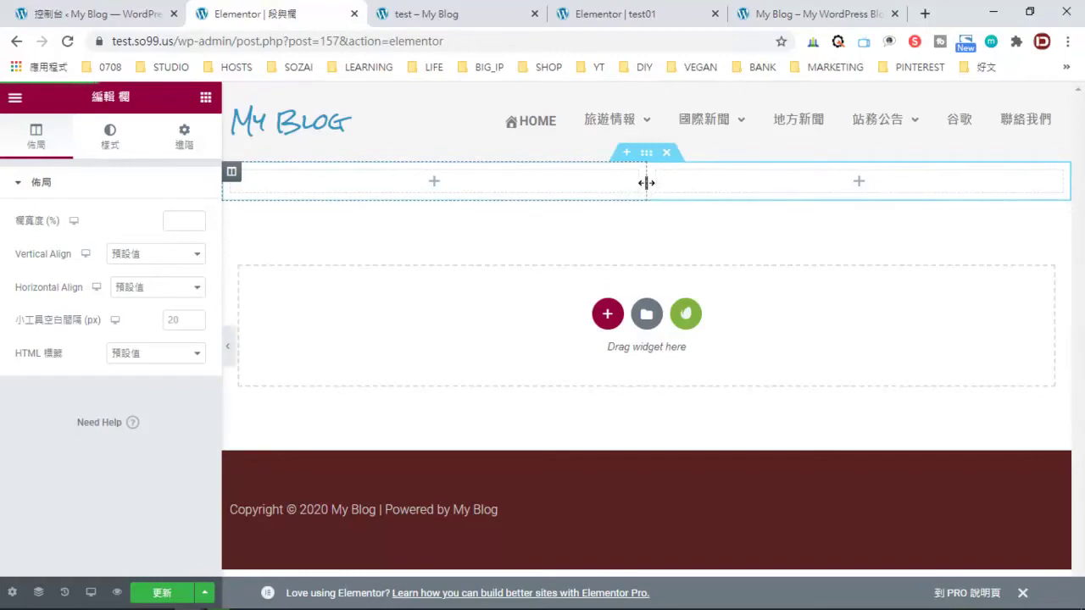
pyautogui.moveTo(644, 182); pyautogui.dragTo(469, 184)
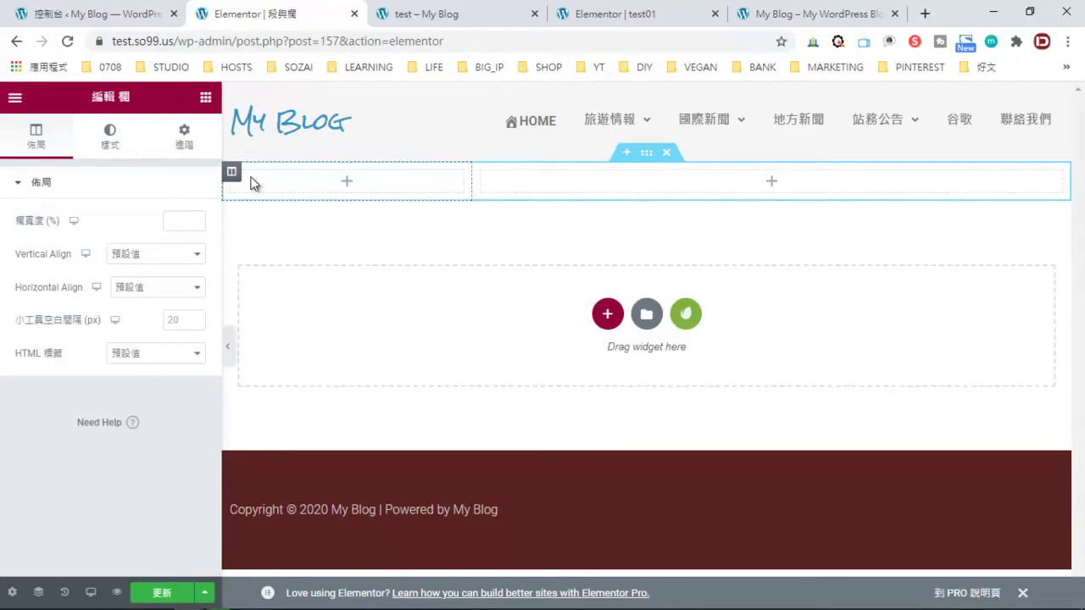
# Add an Image widget to the narrow column and insert the 2020.10.21 cover picture from the media library.
pyautogui.click(205, 98)
pyautogui.moveTo(96, 326); pyautogui.dragTo(347, 182)
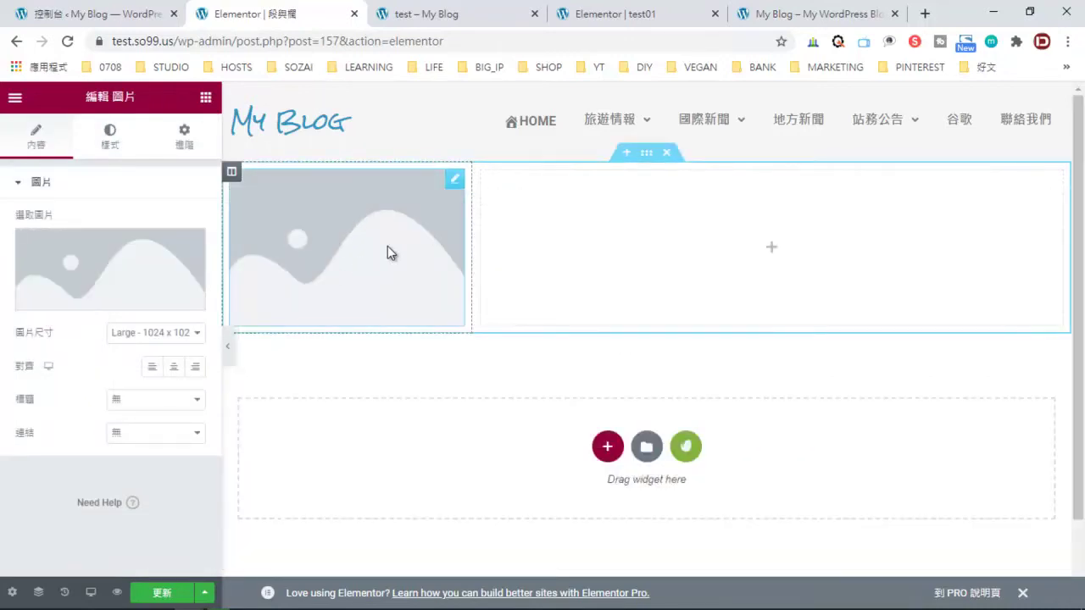
pyautogui.click(133, 252)
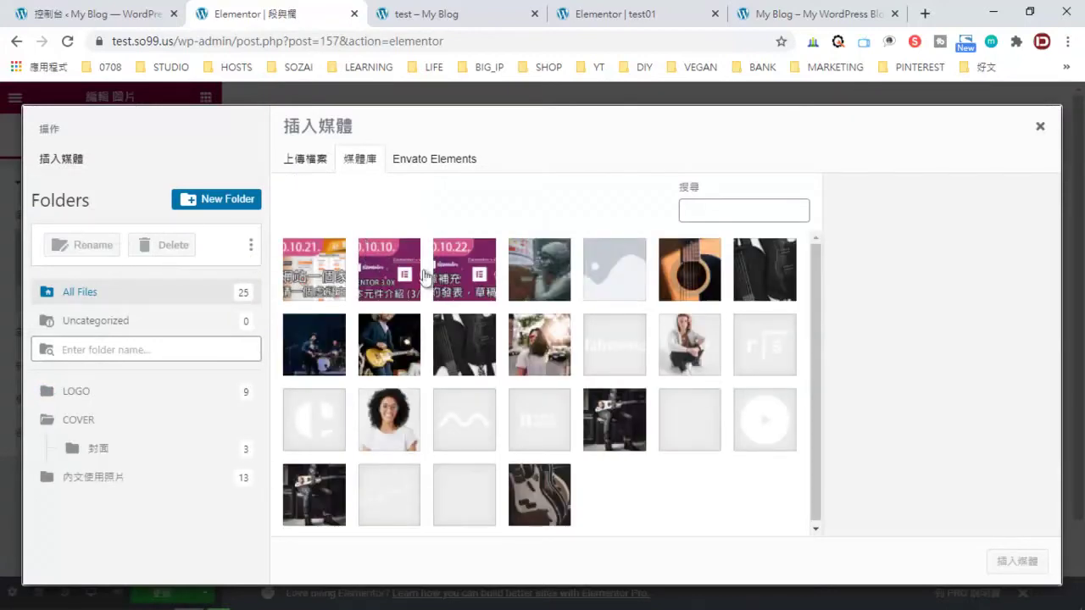
pyautogui.click(326, 279)
pyautogui.click(1004, 564)
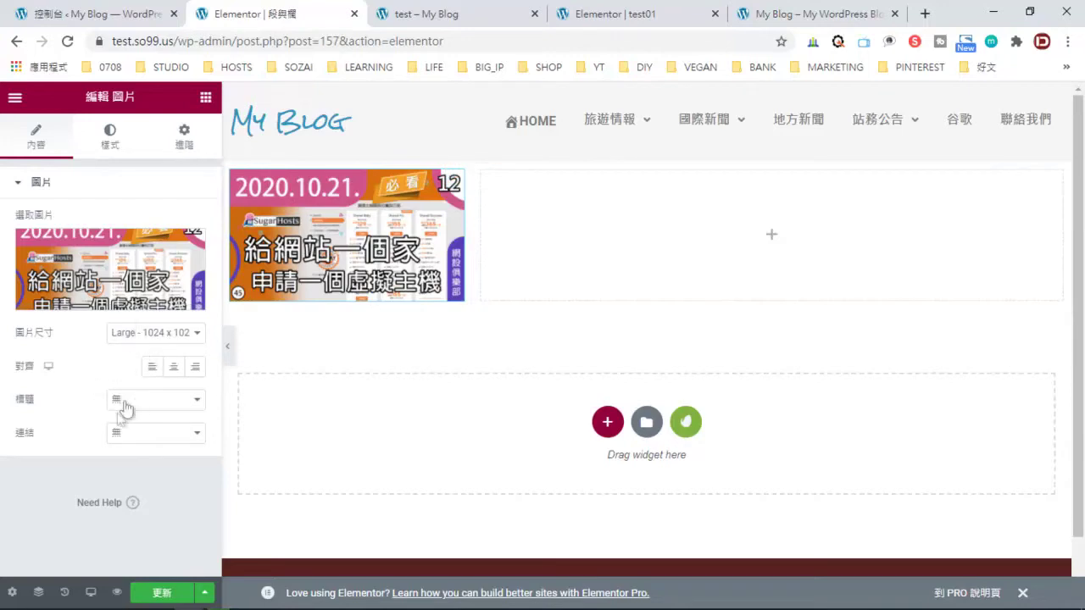
# Set the section's column gap (欄間距) to 沒有間距.
pyautogui.click(205, 100)
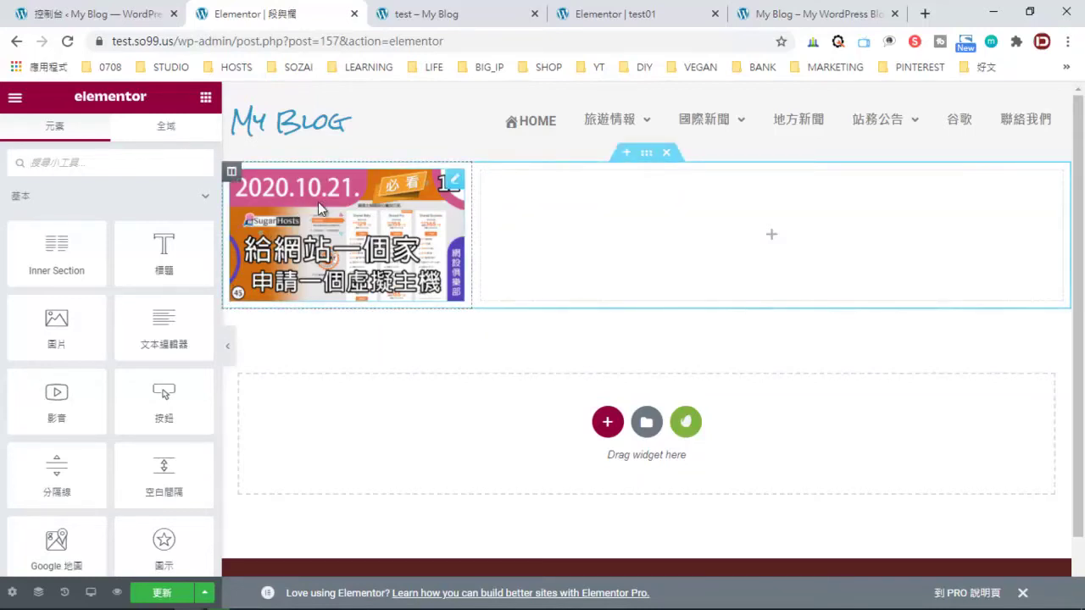
pyautogui.click(232, 171)
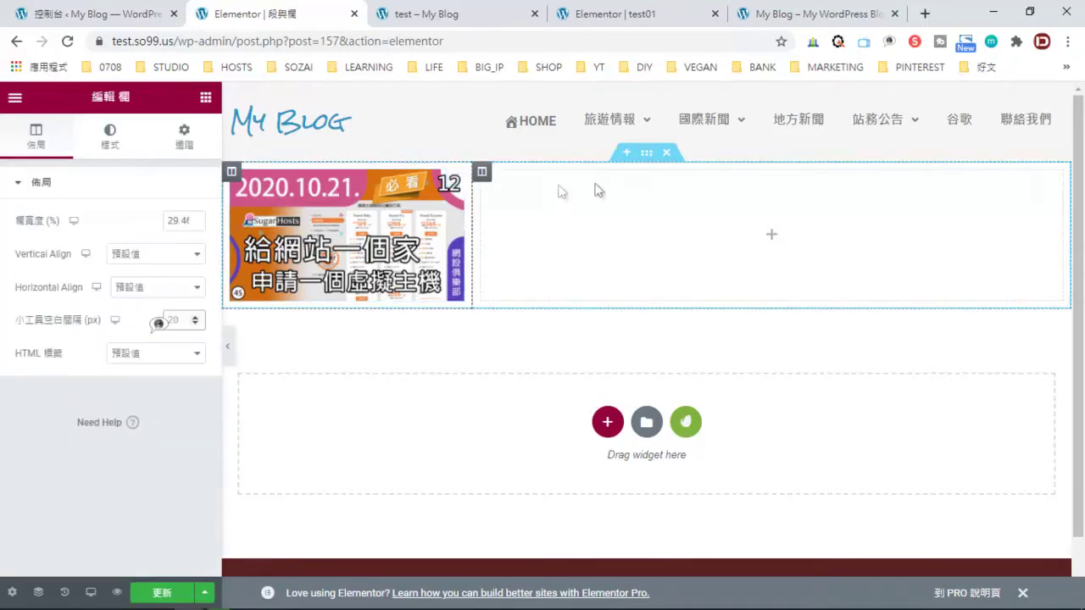
pyautogui.click(645, 156)
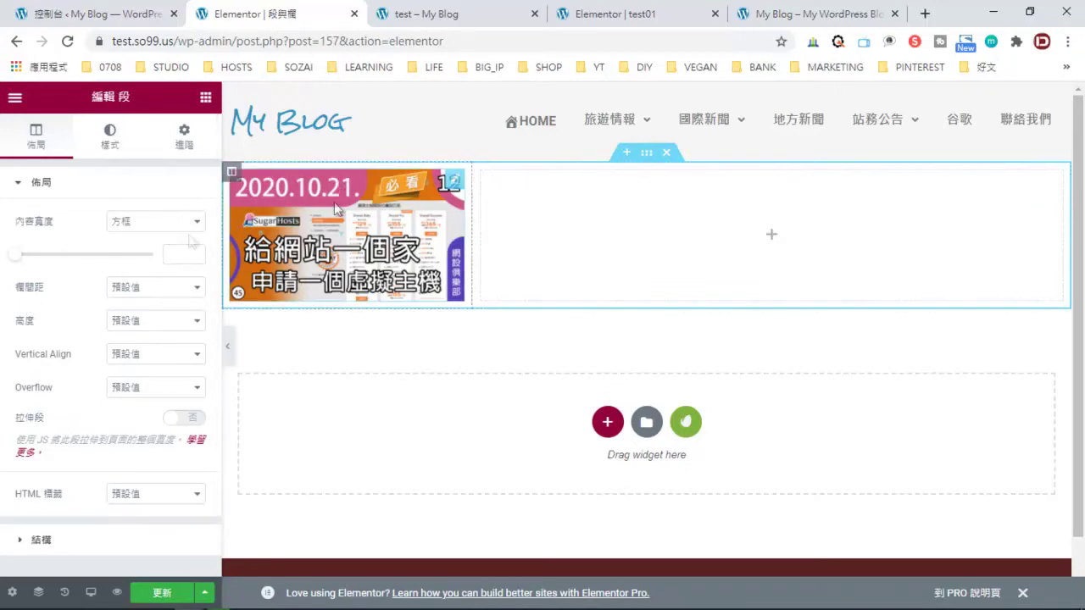
pyautogui.click(178, 292)
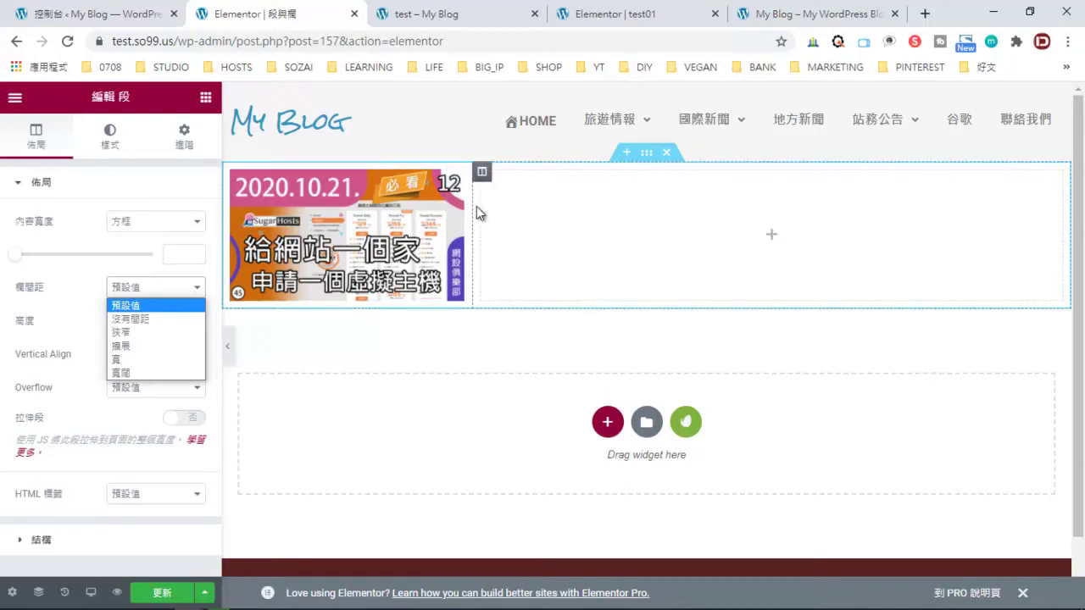
pyautogui.click(140, 319)
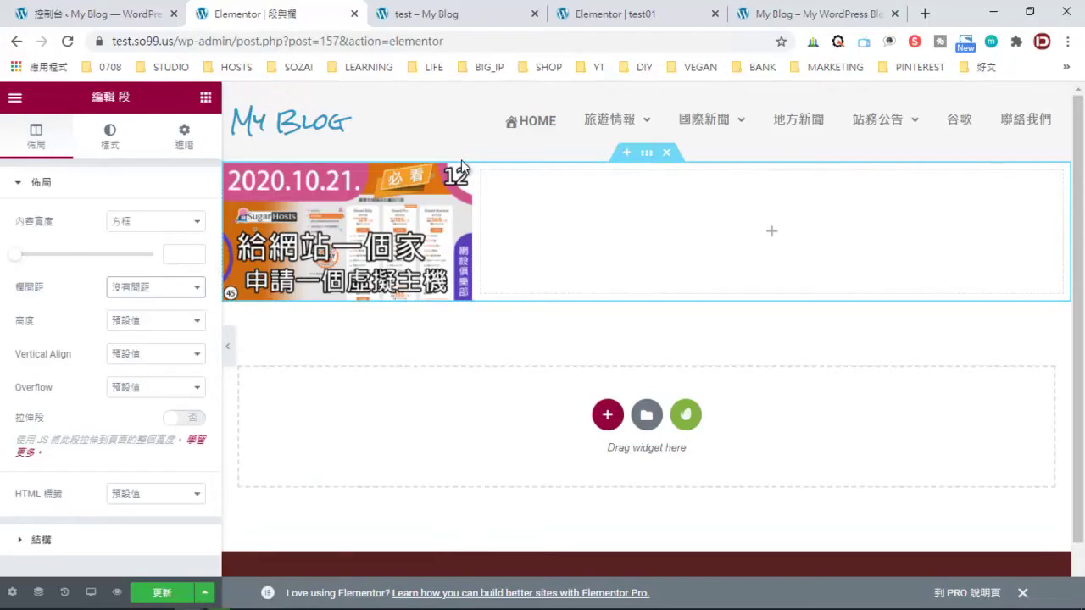
# Try a Video widget in the empty wide column and delete it again.
pyautogui.click(206, 97)
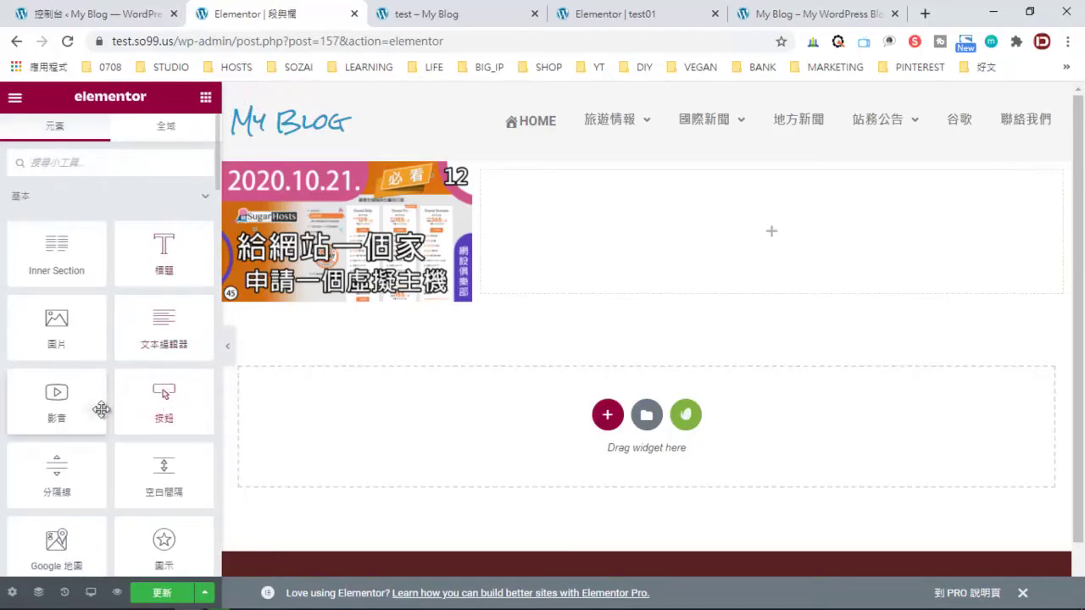
pyautogui.moveTo(80, 412); pyautogui.dragTo(579, 264)
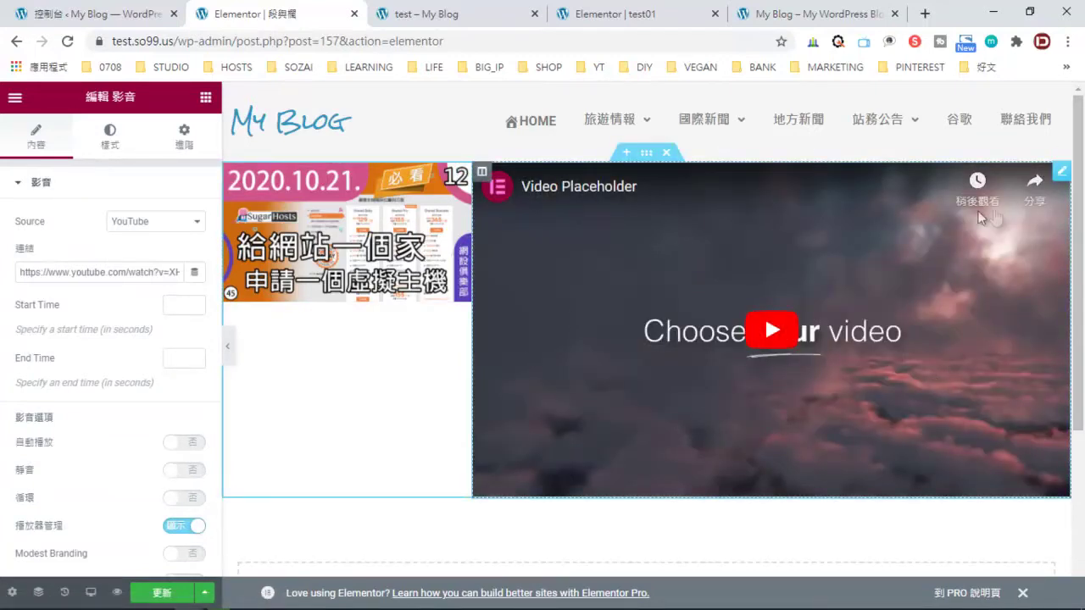
pyautogui.rightClick(1057, 174)
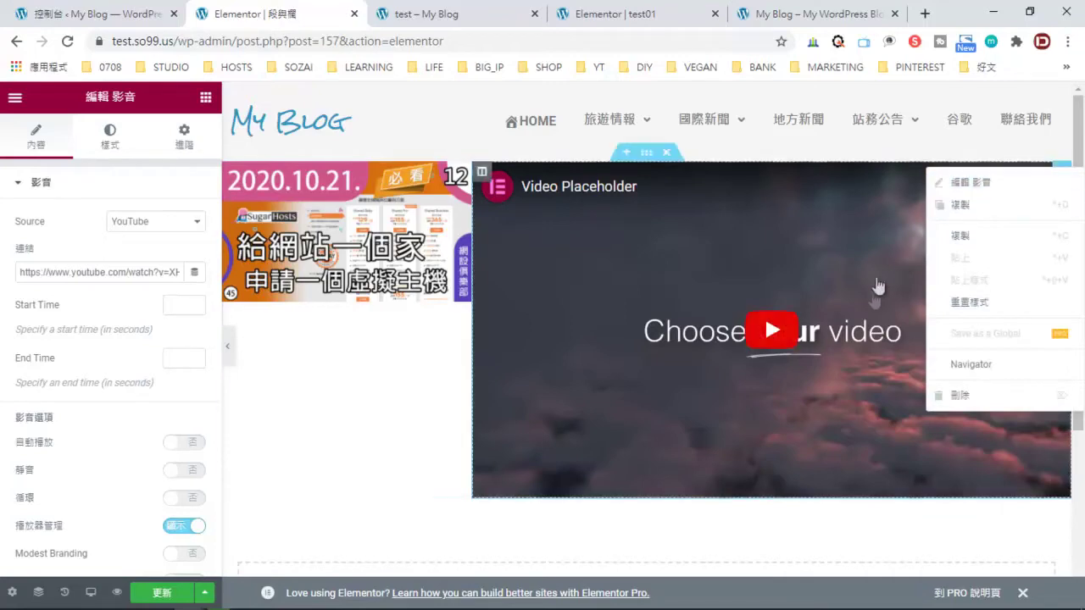
pyautogui.click(976, 396)
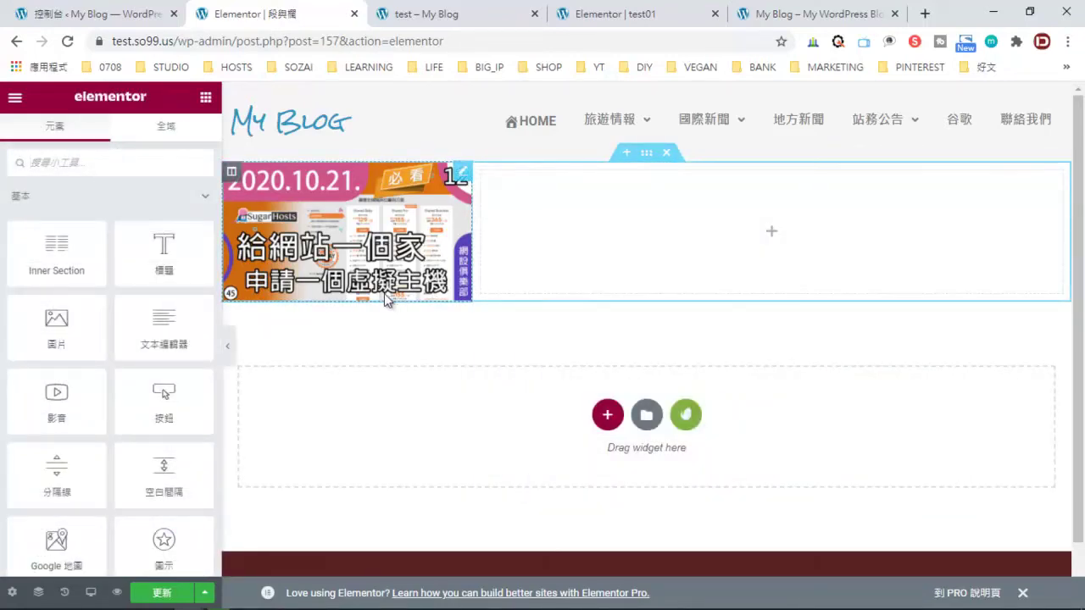
# Return the section's column gap (欄間距) to 預設值.
pyautogui.click(648, 155)
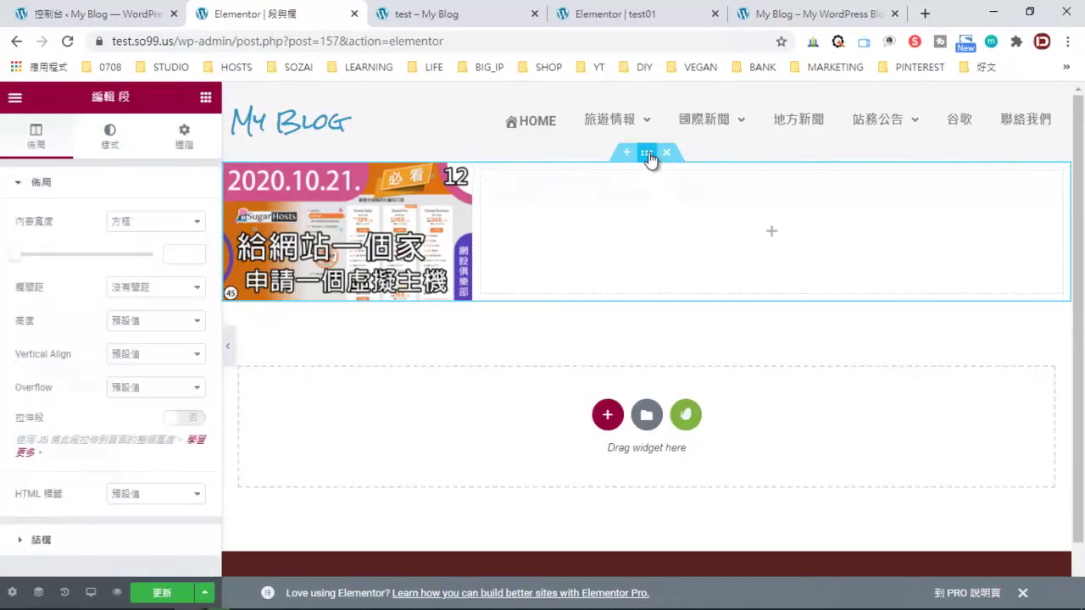
pyautogui.click(148, 293)
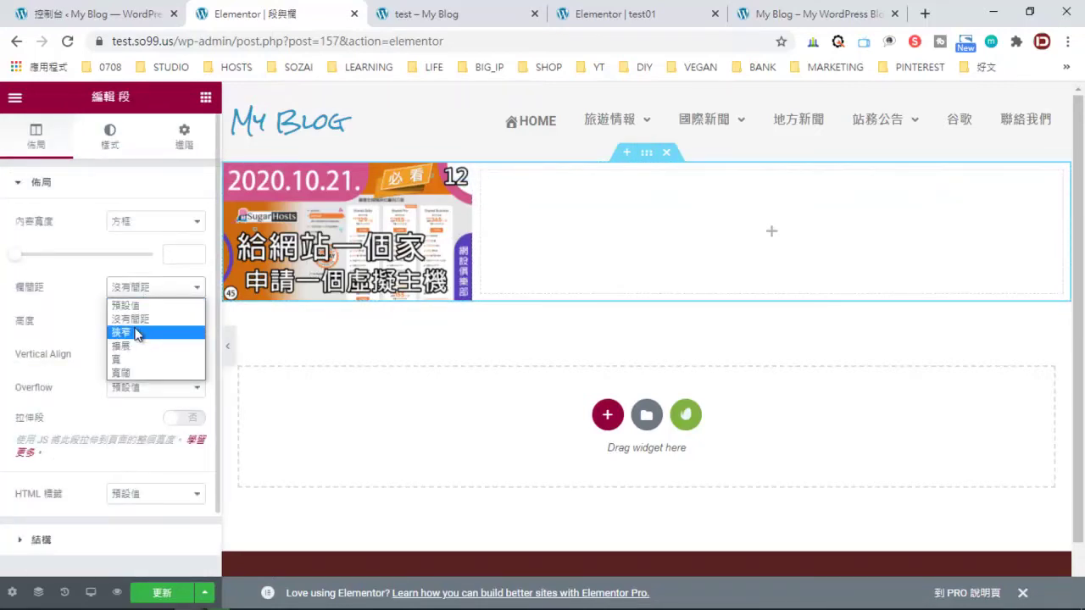
pyautogui.click(139, 305)
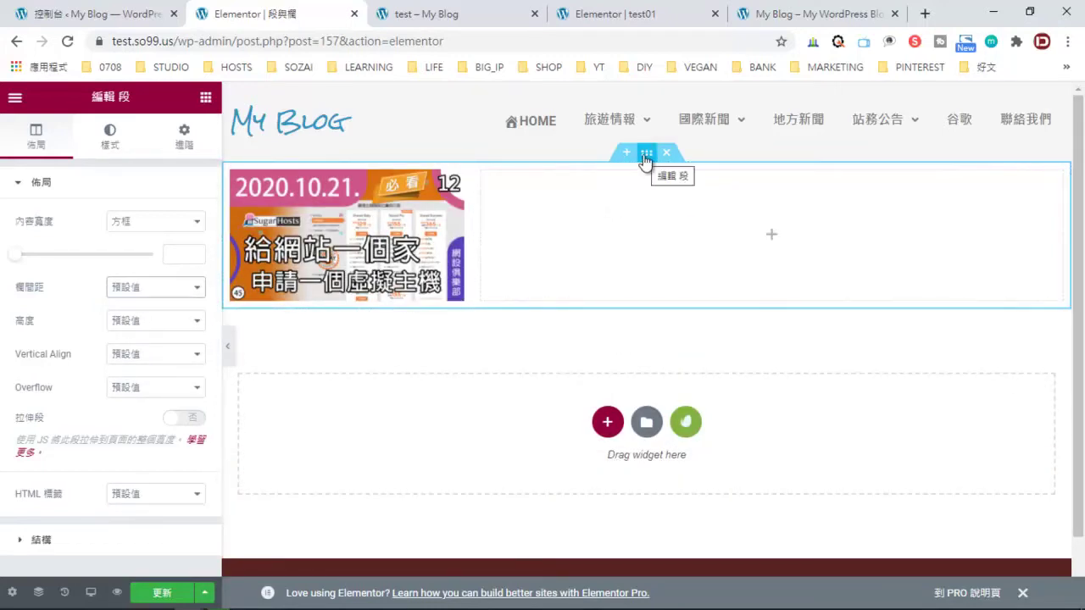
# Give the whole section a classic background in the light red colour #E78181.
pyautogui.click(114, 142)
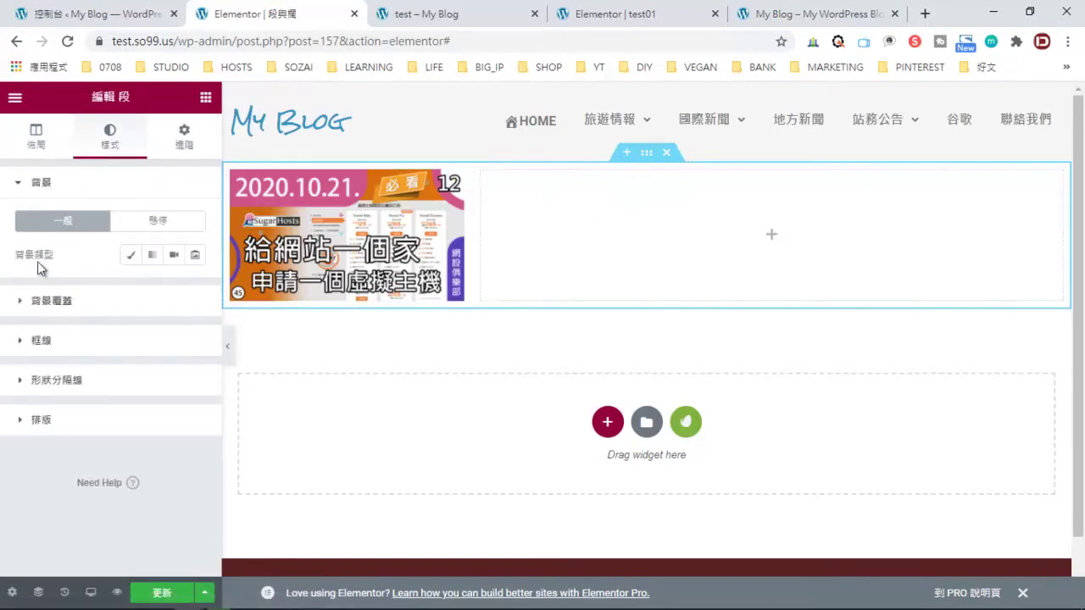
pyautogui.click(129, 257)
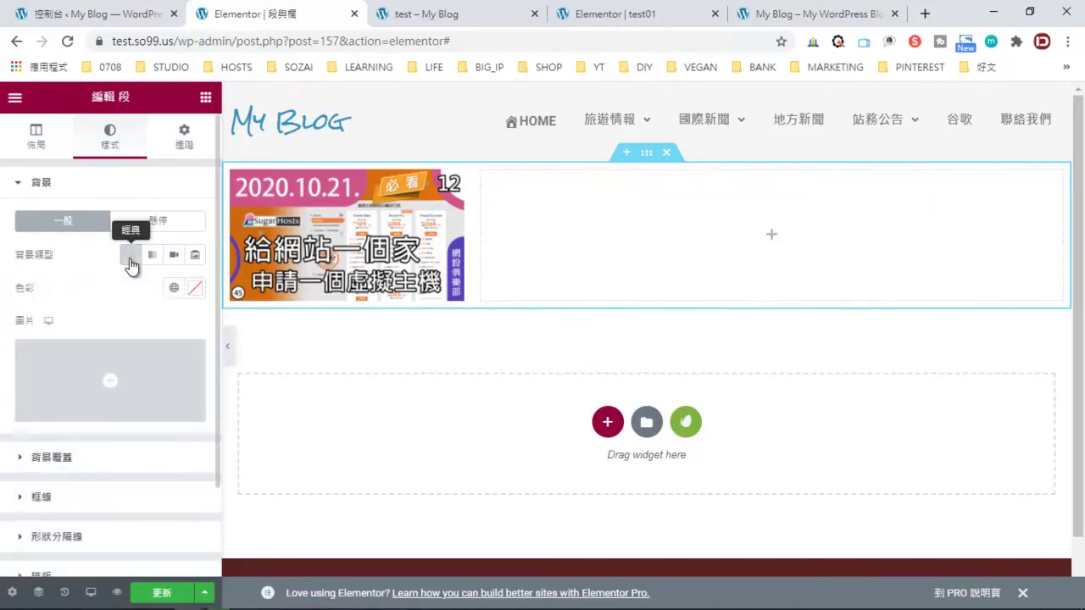
pyautogui.click(194, 289)
pyautogui.click(192, 358)
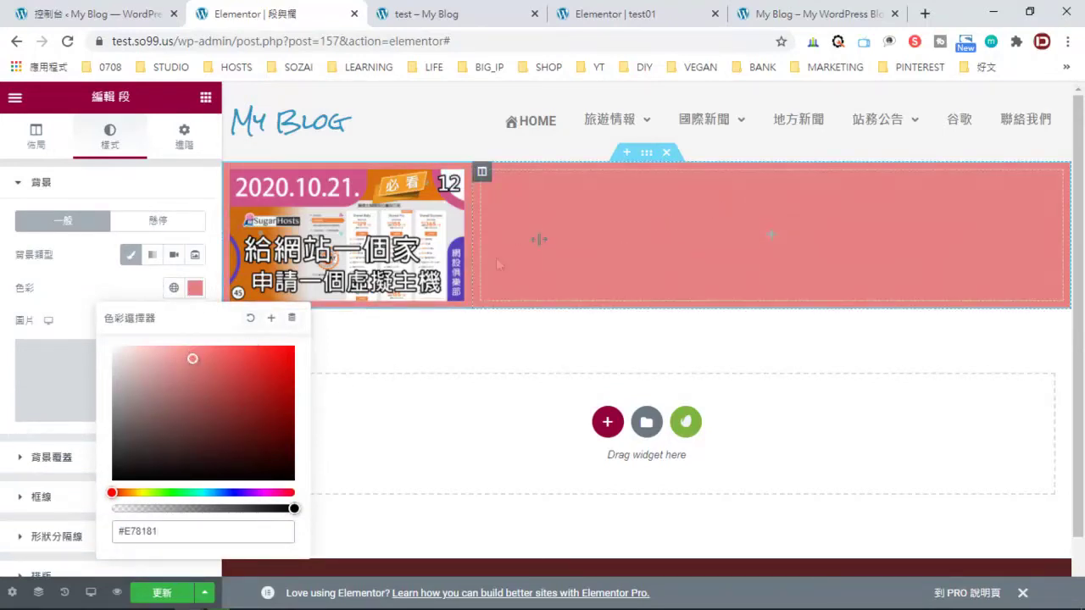
pyautogui.click(95, 286)
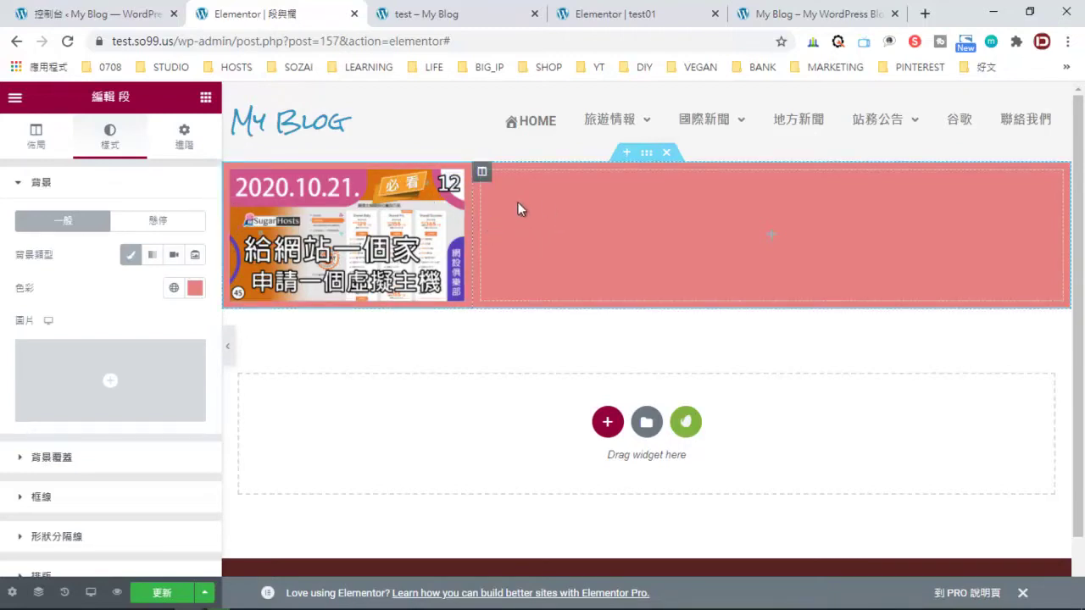
# Give the wide empty column its own classic background in the dark red colour #8D4141.
pyautogui.click(481, 172)
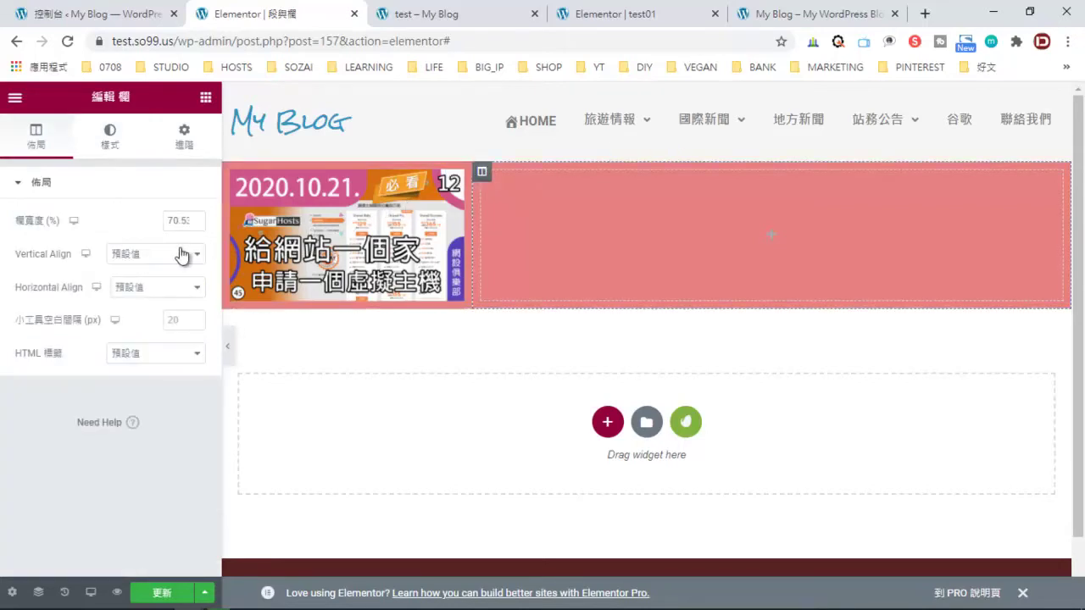
pyautogui.click(115, 145)
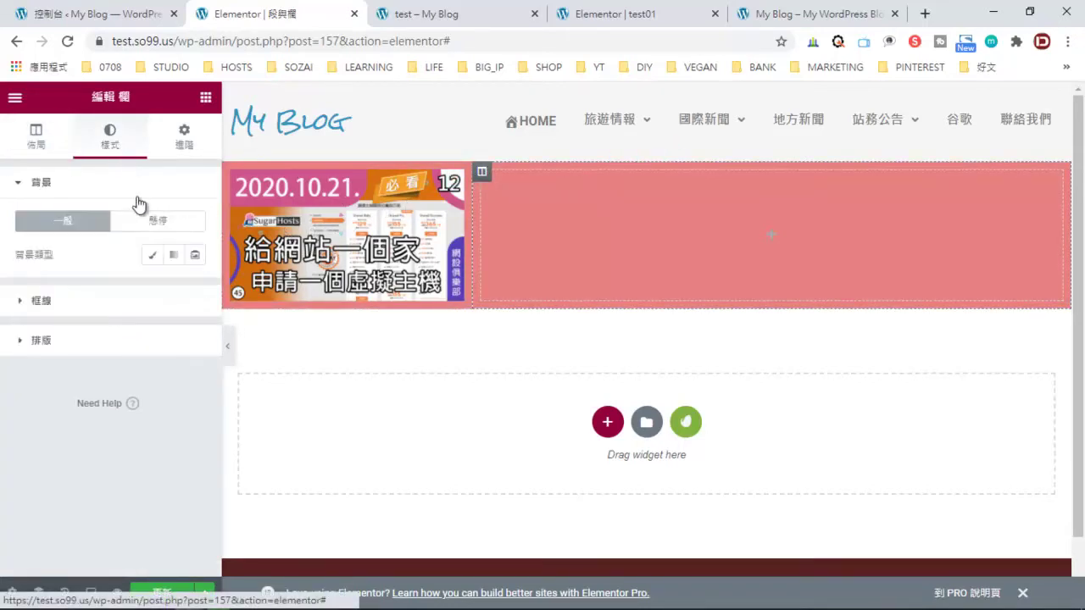
pyautogui.click(152, 259)
pyautogui.click(194, 288)
pyautogui.moveTo(213, 369)
pyautogui.mouseDown()
pyautogui.moveTo(198, 411)
pyautogui.moveTo(174, 393)
pyautogui.moveTo(189, 388)
pyautogui.moveTo(211, 407)
pyautogui.mouseUp()
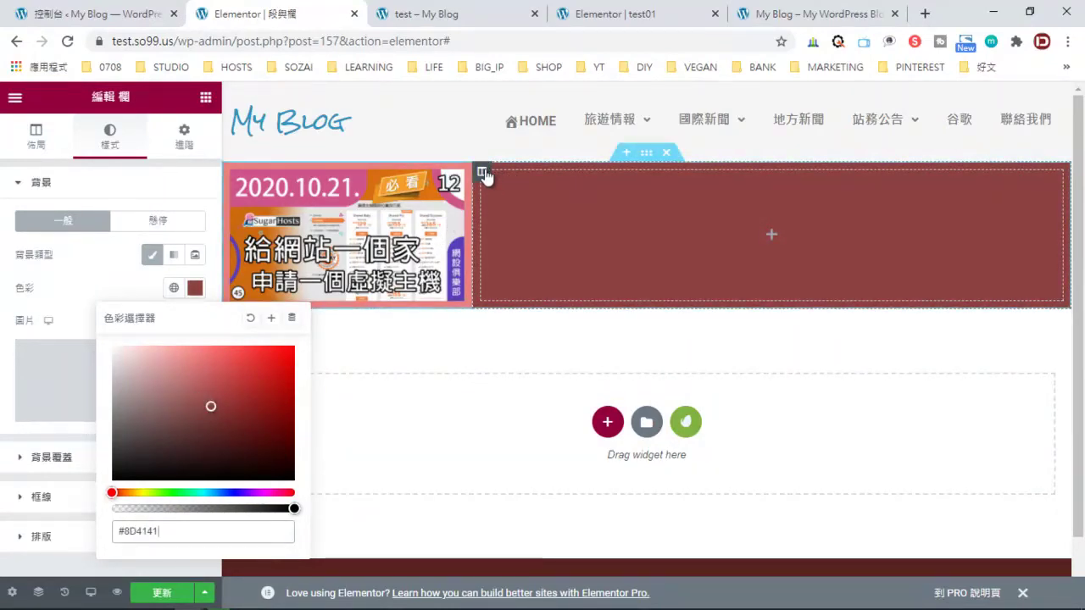
# Compare the background settings of the whole section with those of the wide empty column.
pyautogui.click(184, 136)
pyautogui.click(108, 138)
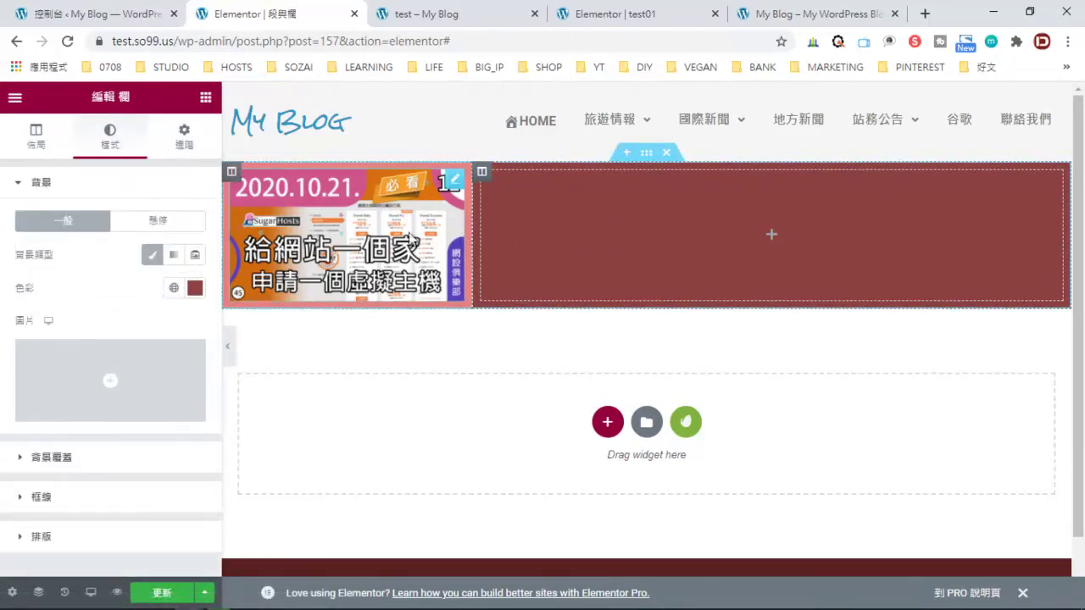
pyautogui.click(647, 157)
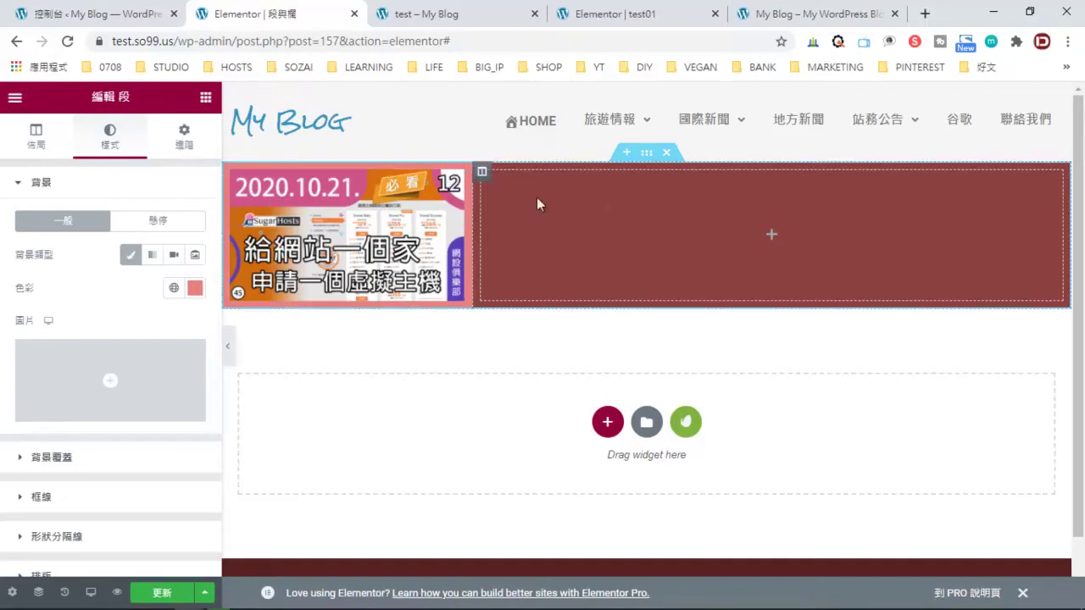
pyautogui.click(481, 175)
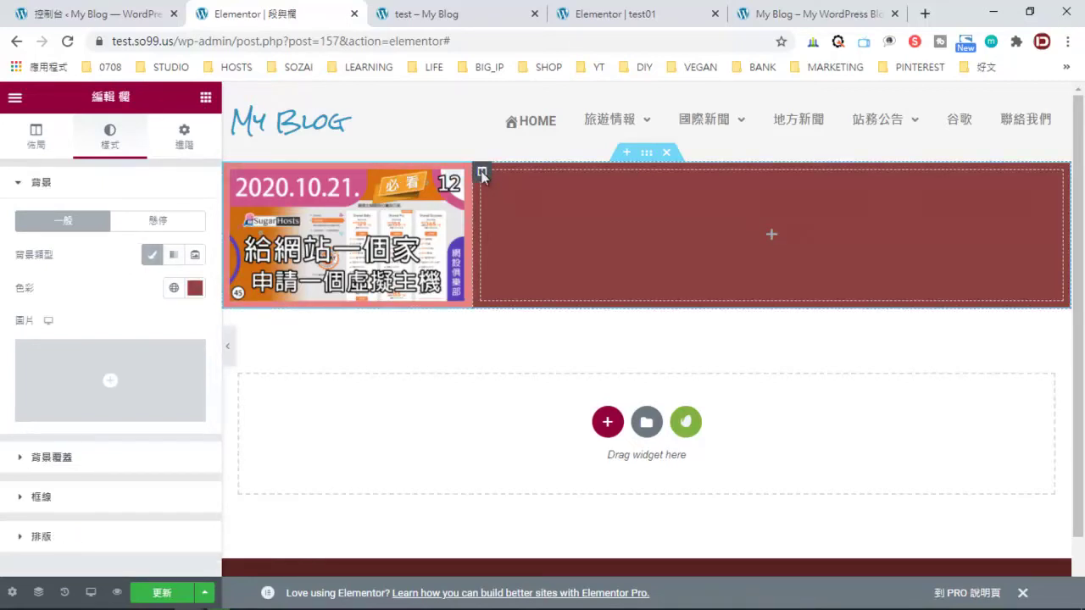
pyautogui.click(641, 161)
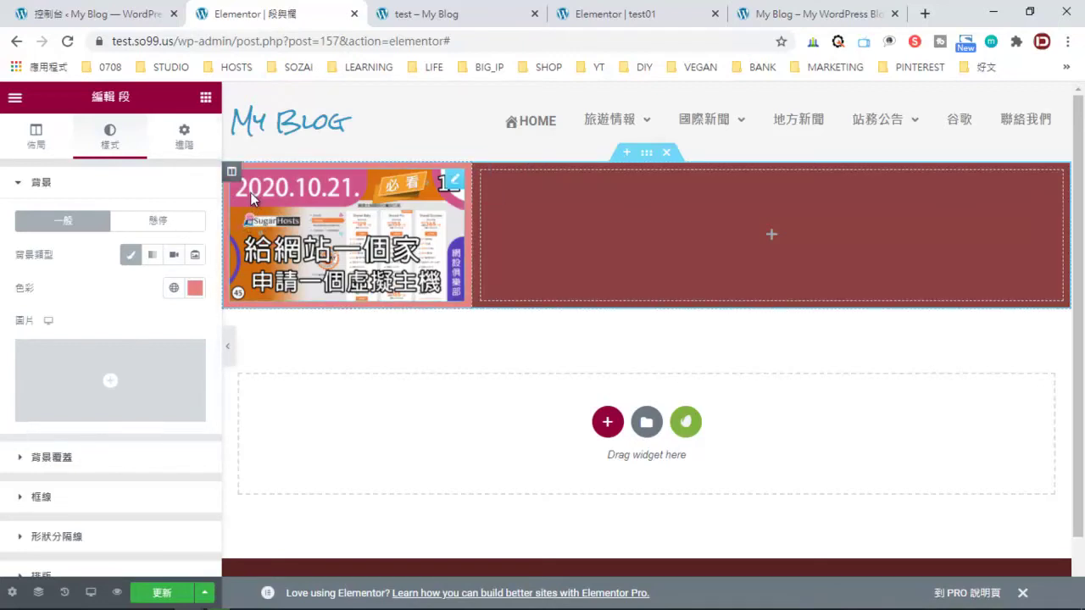
pyautogui.click(481, 175)
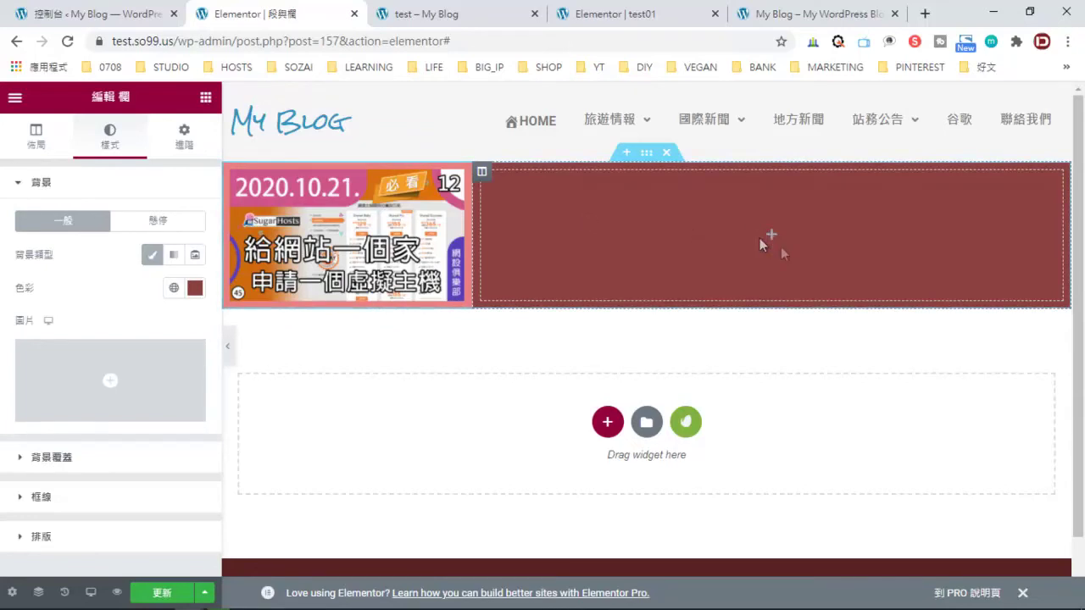
# Add a heading (標題) widget to the wide empty column and a text editor (文本編輯器) widget below it.
pyautogui.click(205, 97)
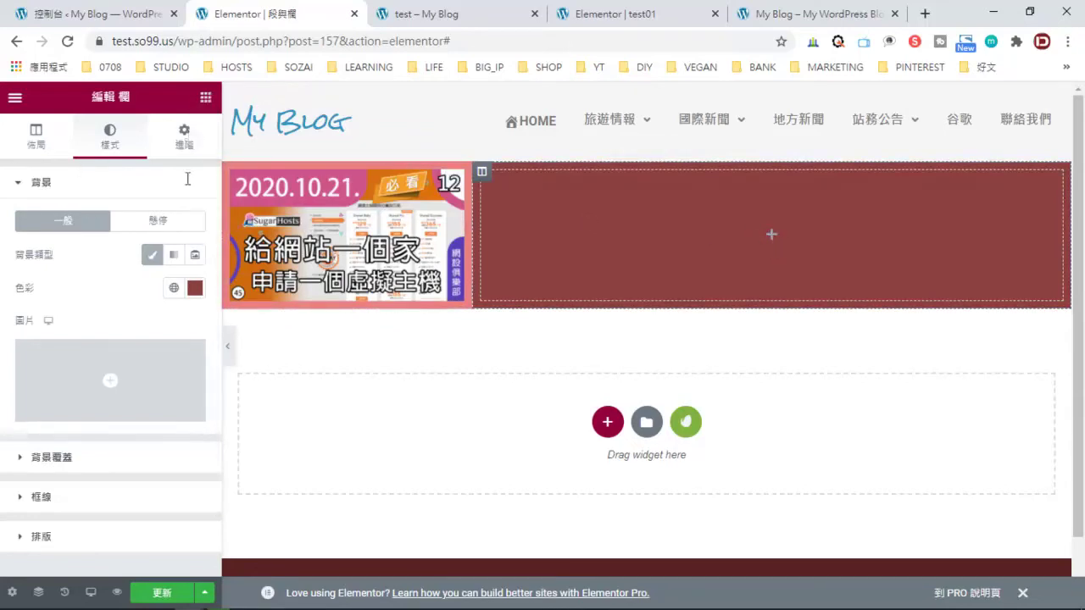
pyautogui.moveTo(164, 257); pyautogui.dragTo(610, 271)
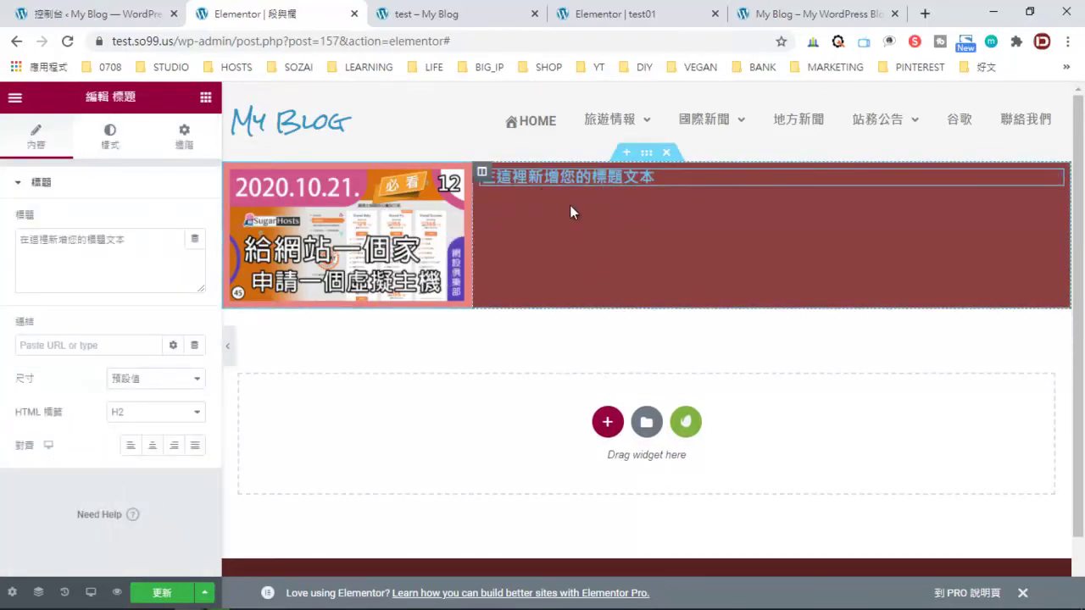
pyautogui.click(206, 97)
pyautogui.moveTo(159, 315); pyautogui.dragTo(581, 184)
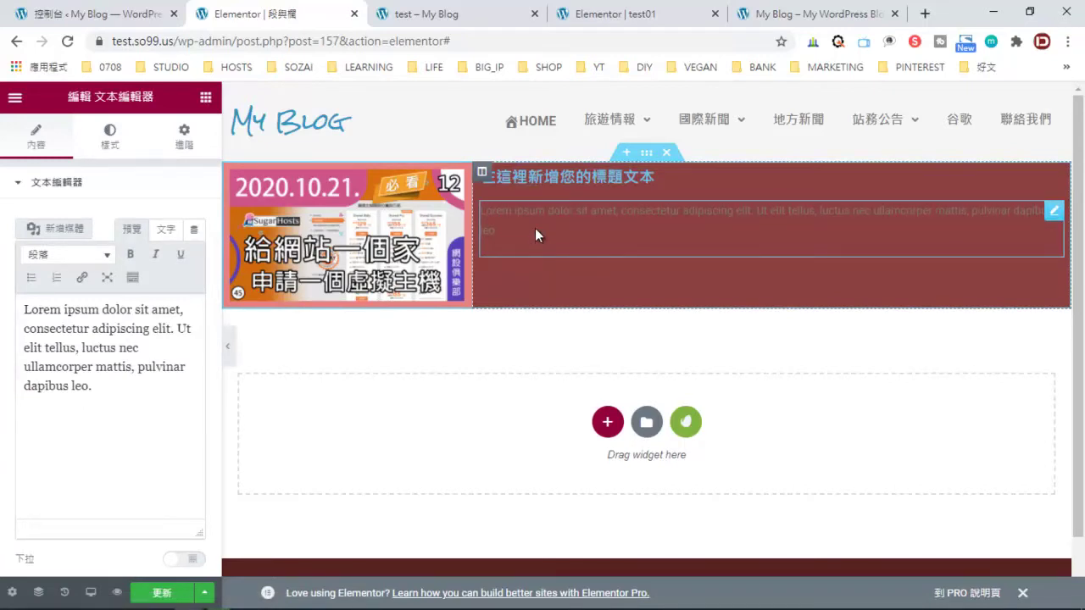
# Set the text colour of the text block and of the heading in the wide column to white #FFFFFF.
pyautogui.click(91, 142)
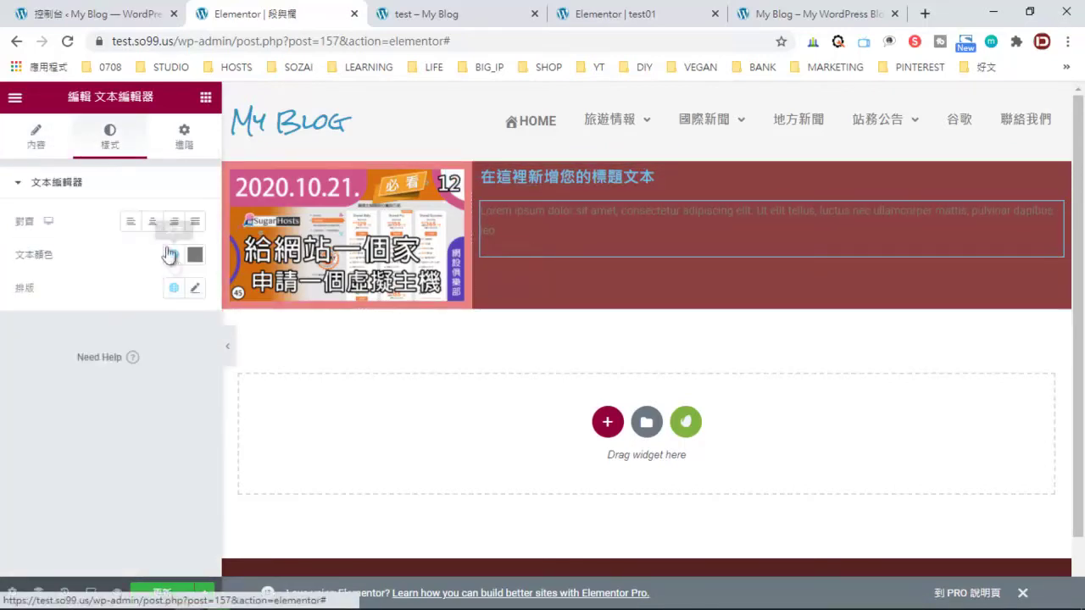
pyautogui.click(194, 254)
pyautogui.write('#FFFFFF')
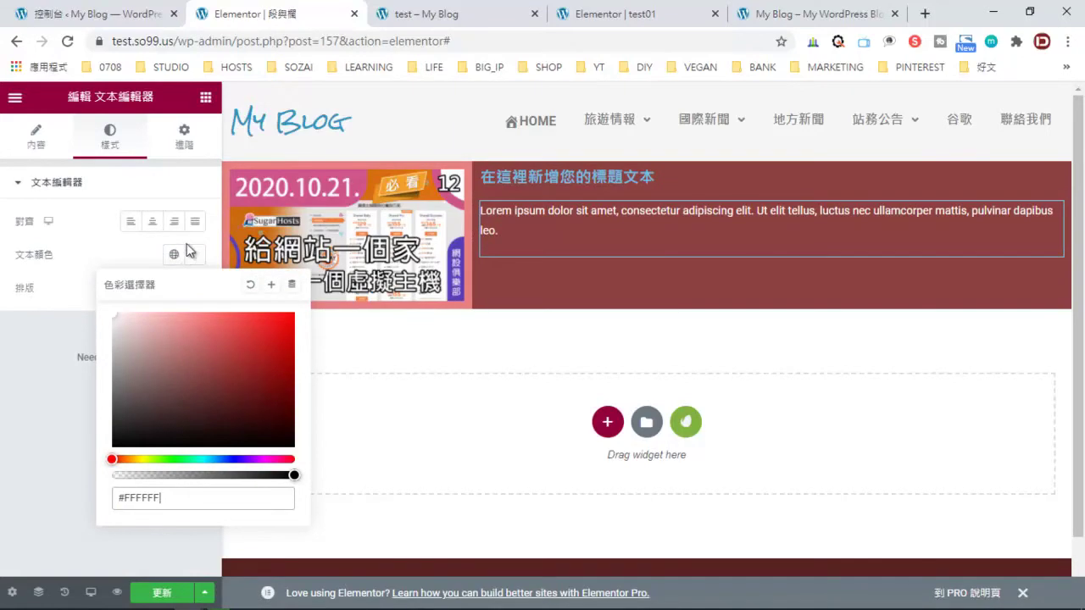
pyautogui.click(566, 177)
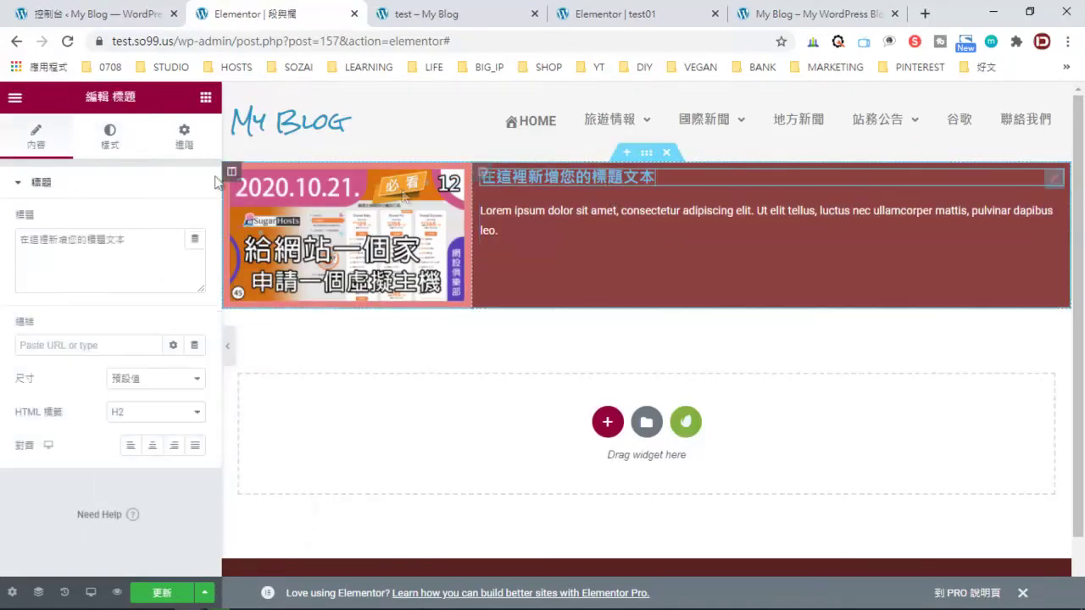
pyautogui.click(109, 136)
pyautogui.click(195, 221)
pyautogui.write('#FFFFFF')
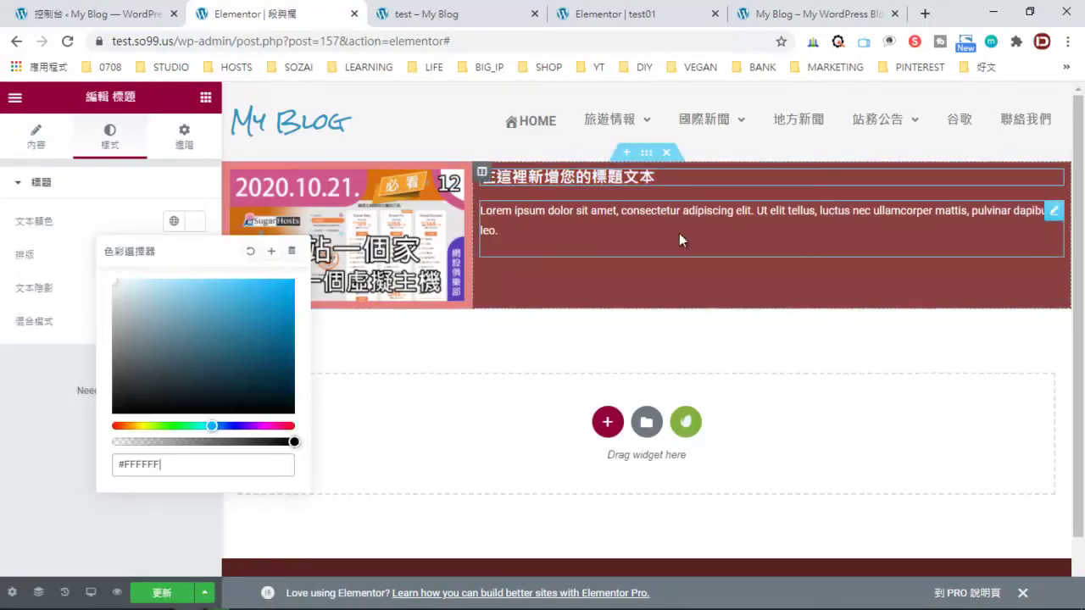
# Compare the style settings of the text block, heading, wide column and section, and examine the column's margin and padding options.
pyautogui.click(654, 240)
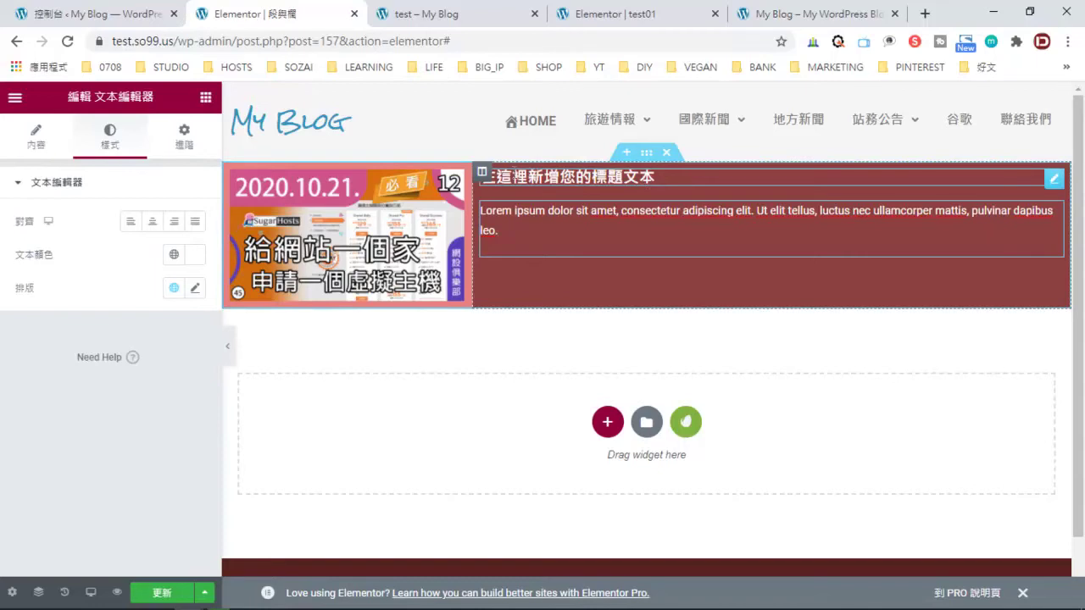
pyautogui.click(532, 177)
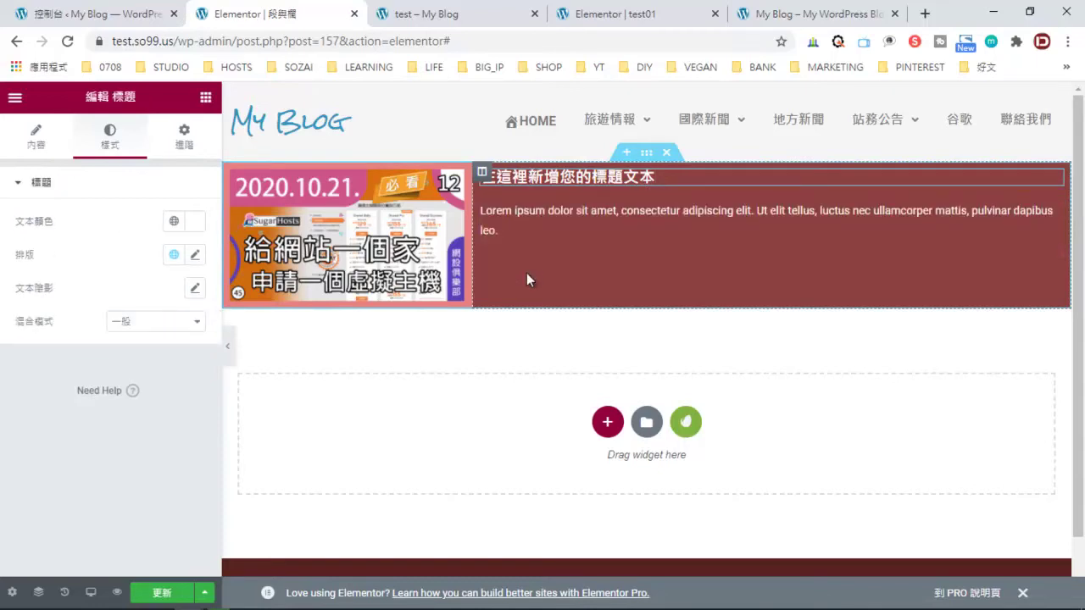
pyautogui.click(480, 174)
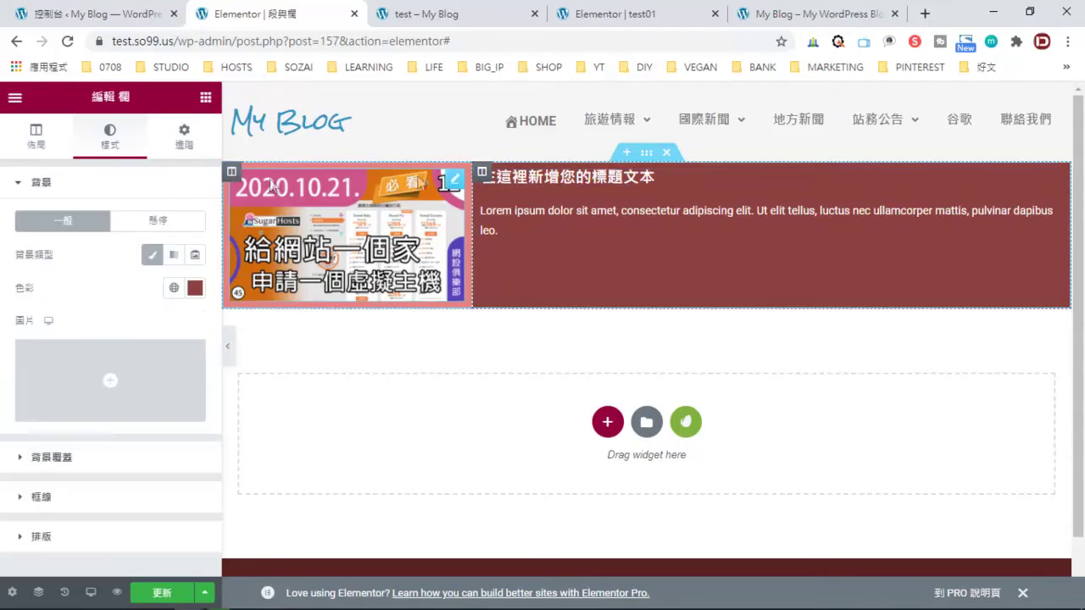
pyautogui.click(644, 155)
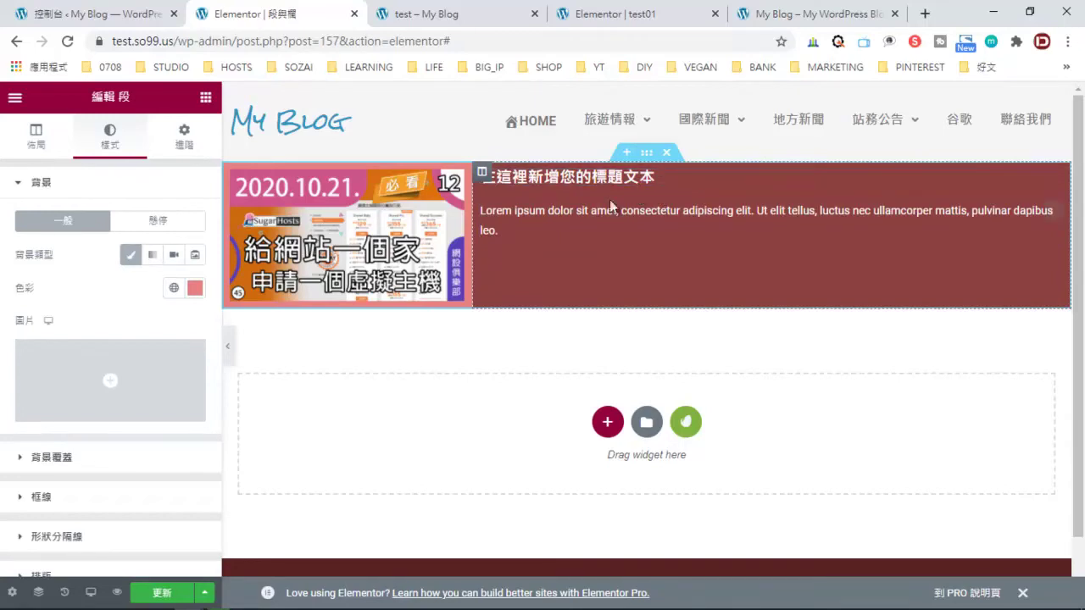
pyautogui.click(482, 174)
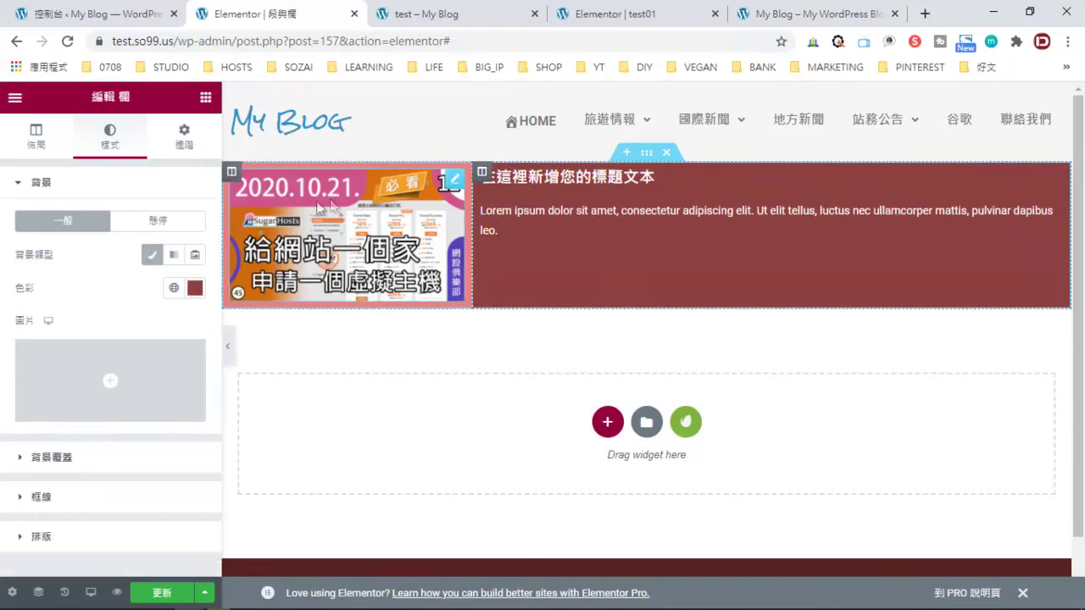
pyautogui.click(183, 150)
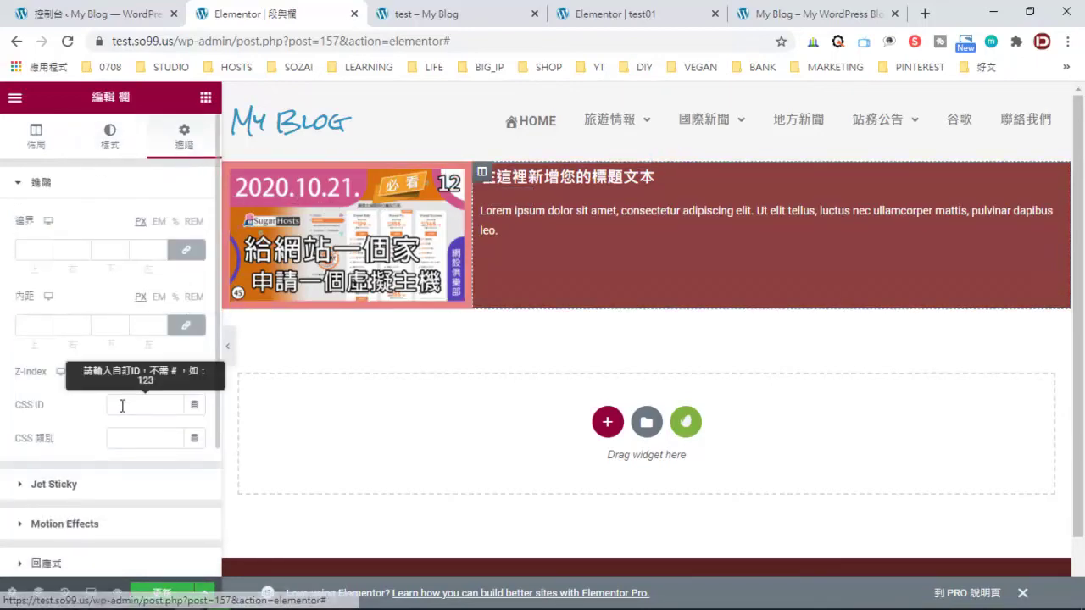
pyautogui.scroll(-2, 120, 407)
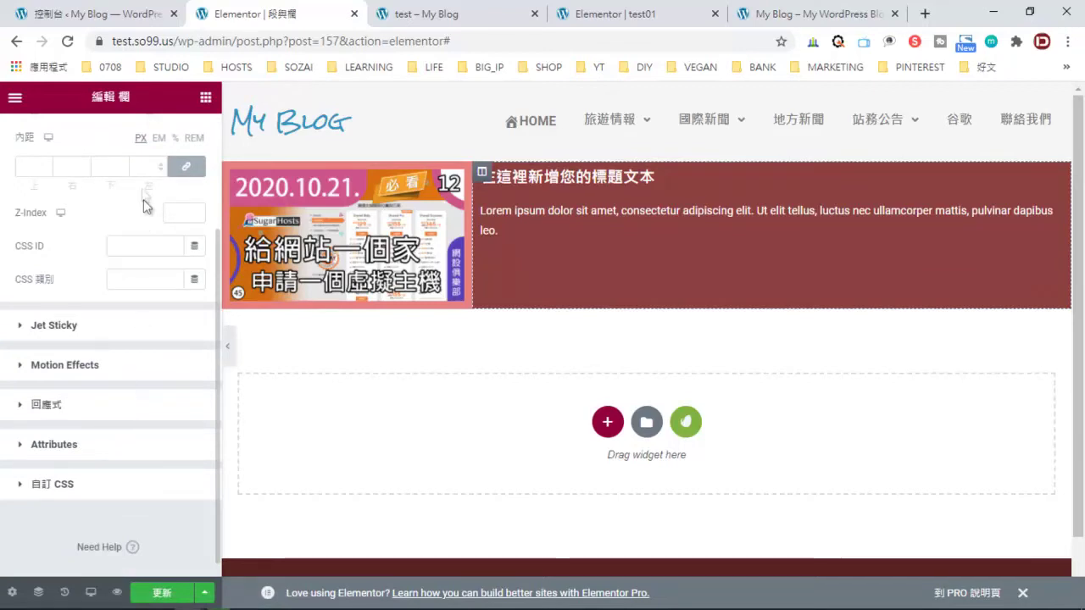
pyautogui.scroll(2, 145, 206)
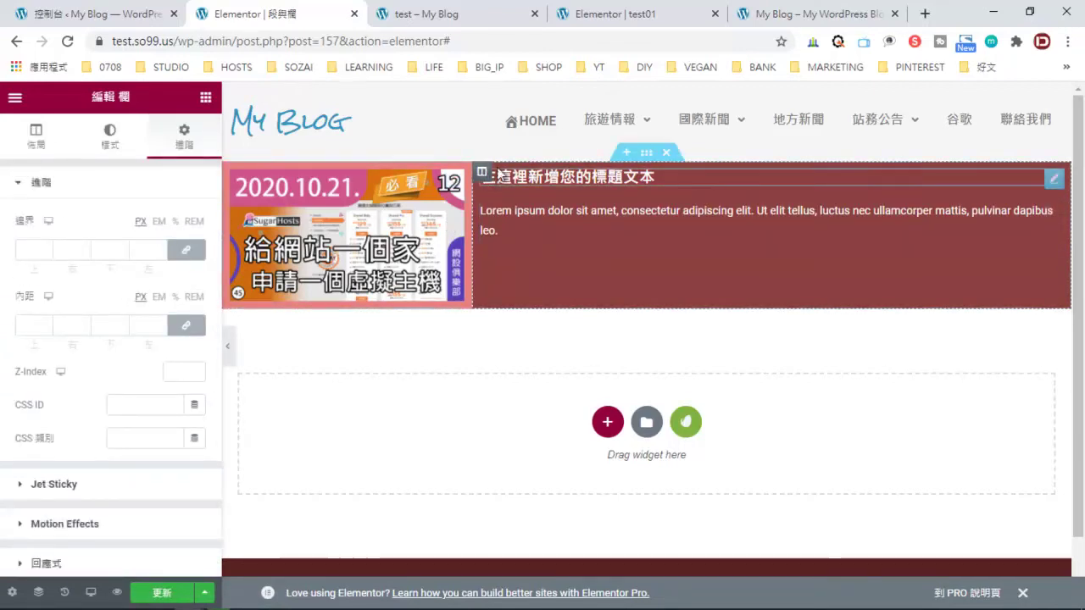
# Round the wide column's corners with a border radius (邊線圓角半徑) of 30 px on all four corners.
pyautogui.click(115, 135)
pyautogui.click(66, 500)
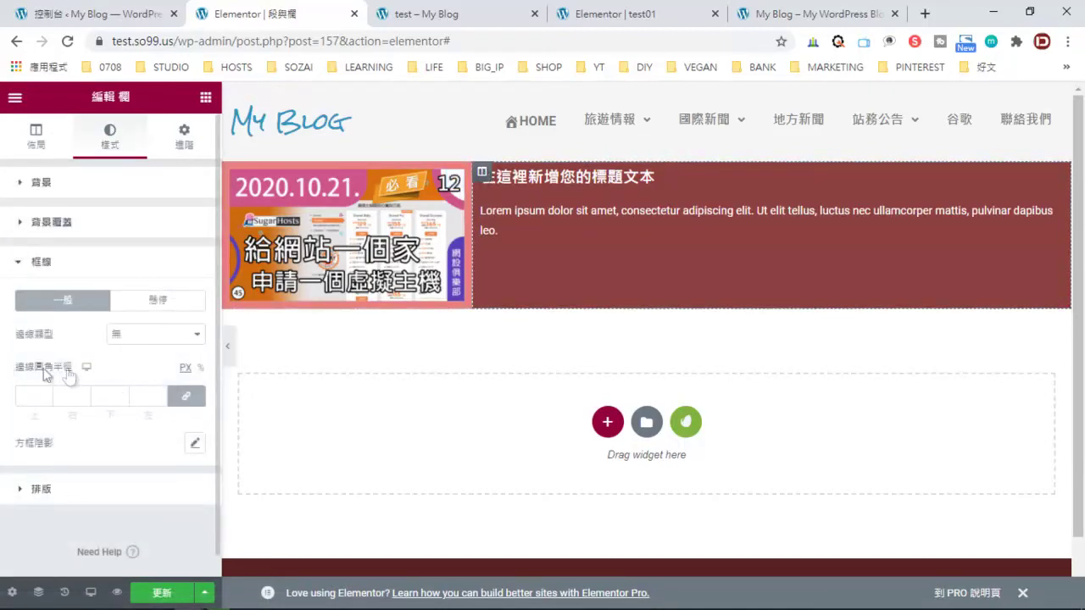
pyautogui.click(160, 393)
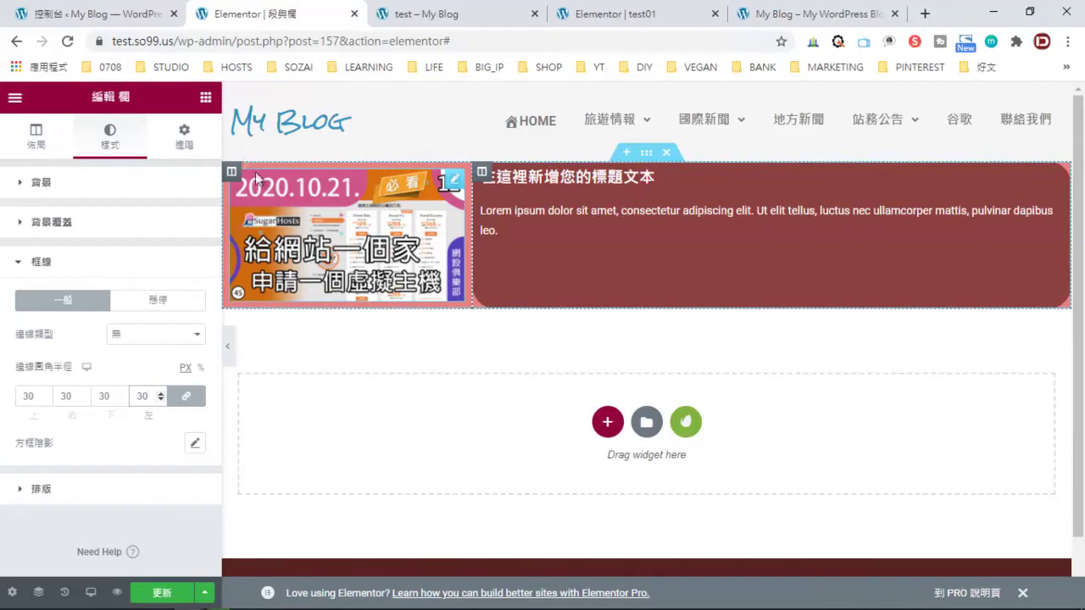
# Set the wide column's padding (內距) to 30 px on all sides.
pyautogui.click(194, 145)
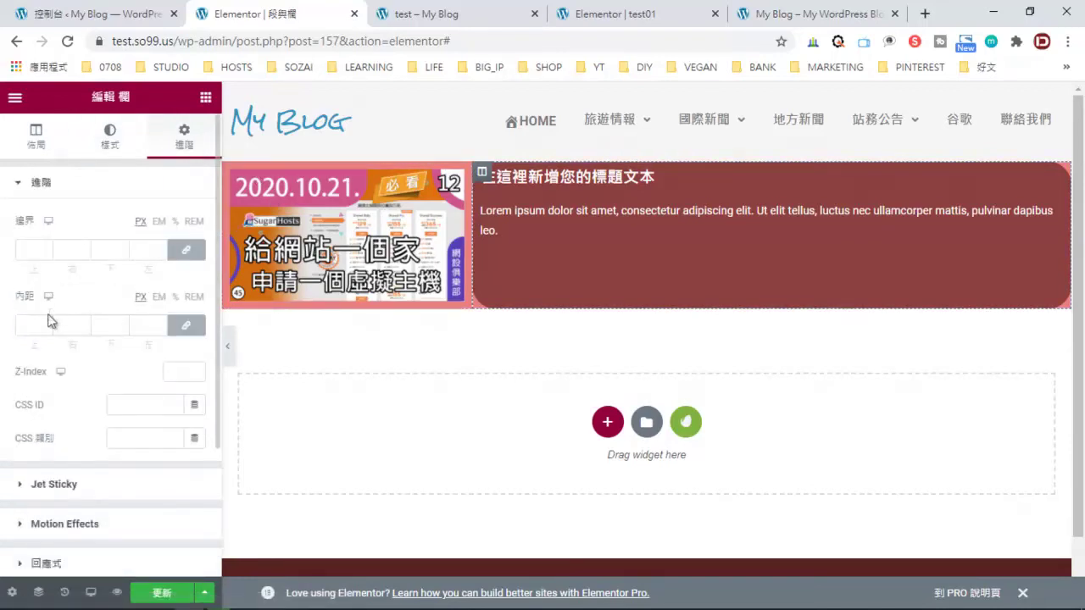
pyautogui.moveTo(48, 322); pyautogui.dragTo(48, 325)
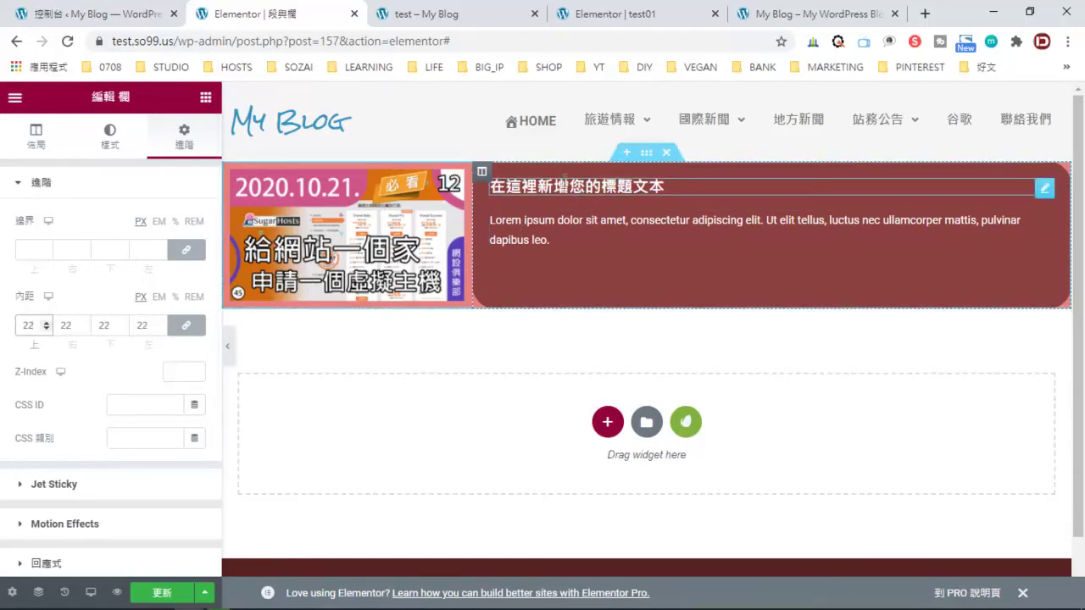
pyautogui.moveTo(47, 322); pyautogui.dragTo(46, 322)
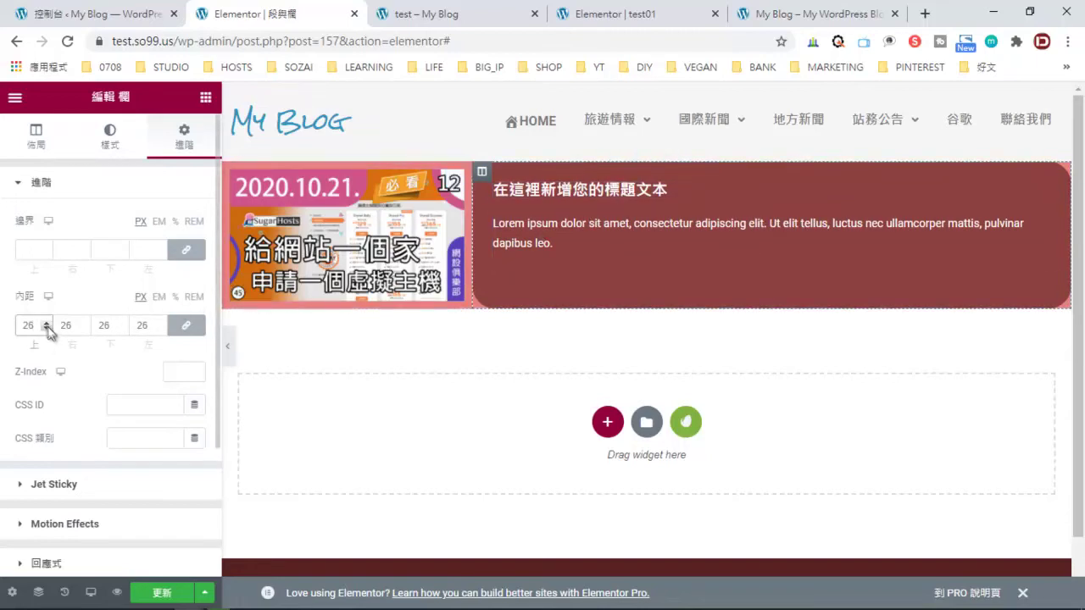
pyautogui.moveTo(46, 324); pyautogui.dragTo(47, 325)
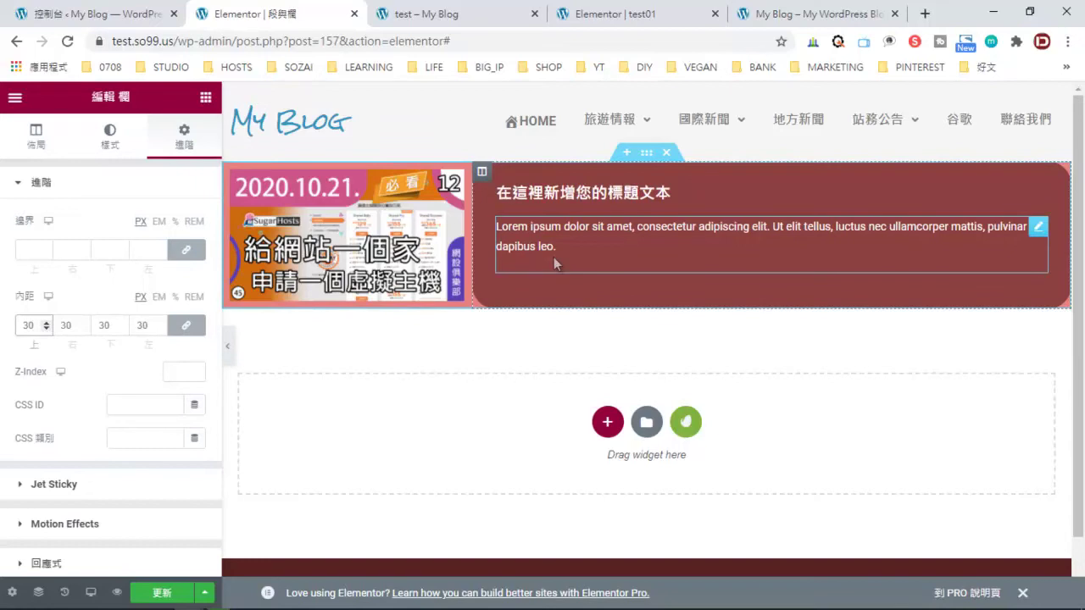
# Set the wide column's margin (邊界) to 30 px on all sides.
pyautogui.moveTo(160, 249); pyautogui.dragTo(161, 250)
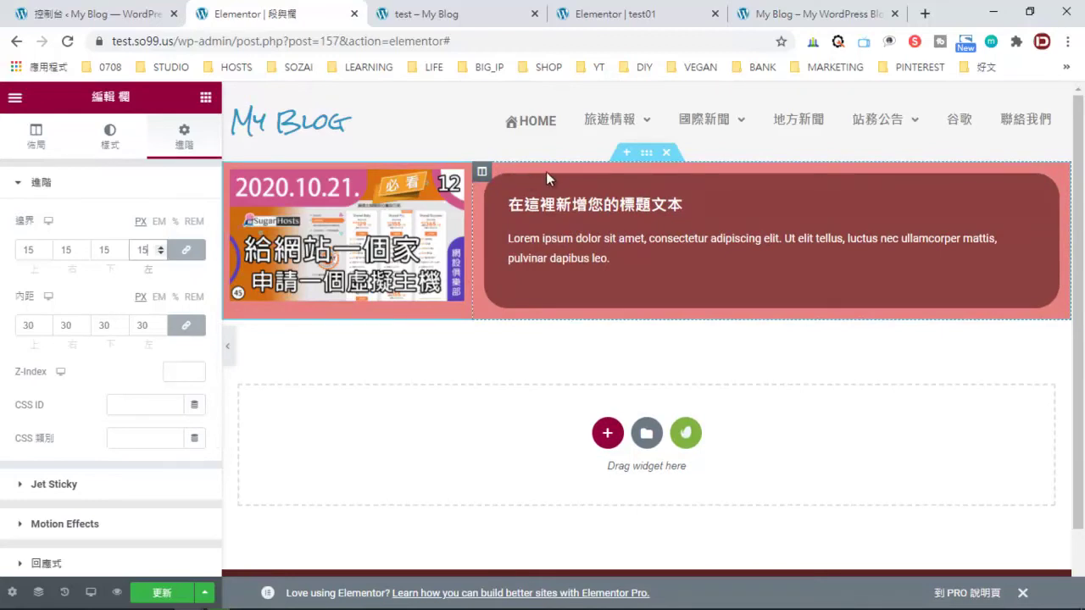
pyautogui.moveTo(162, 250); pyautogui.dragTo(162, 250)
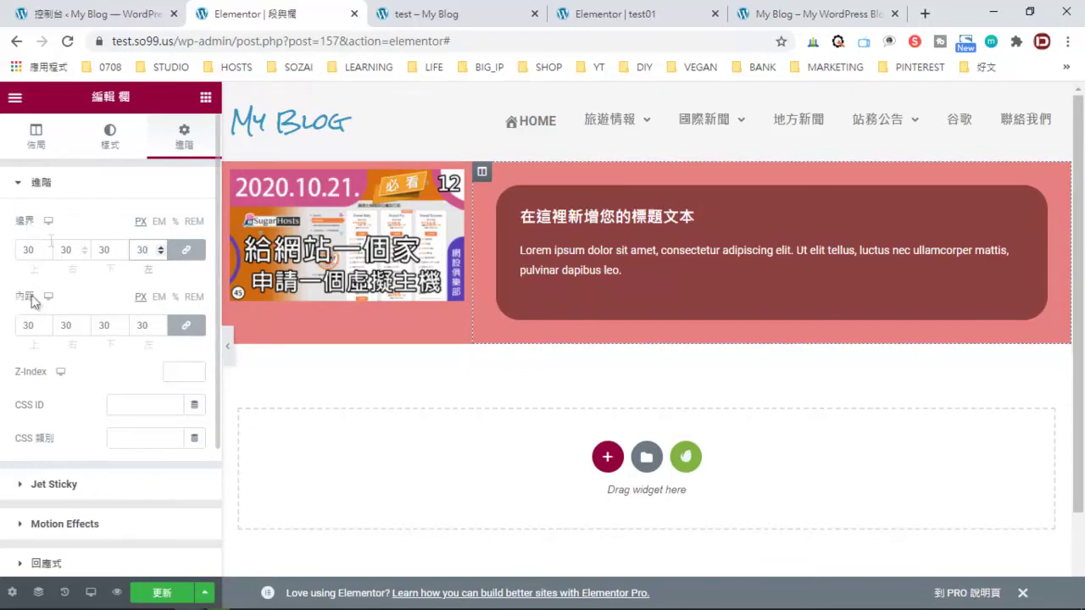
pyautogui.click(36, 224)
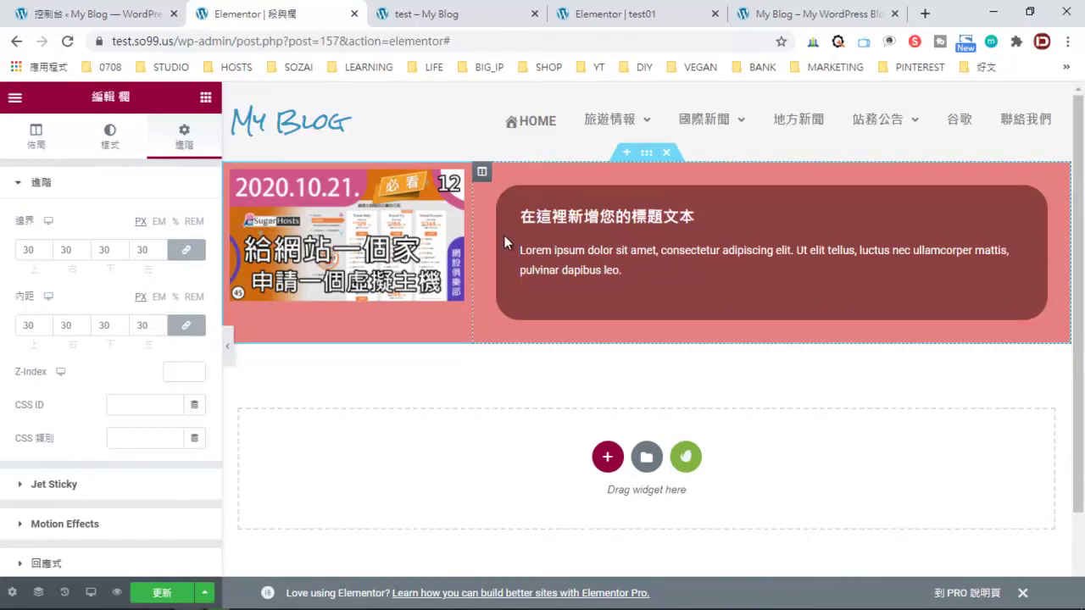
# Review the section's background, the wide column's spacing, background and border settings, and the style settings of the heading inside it.
pyautogui.click(645, 156)
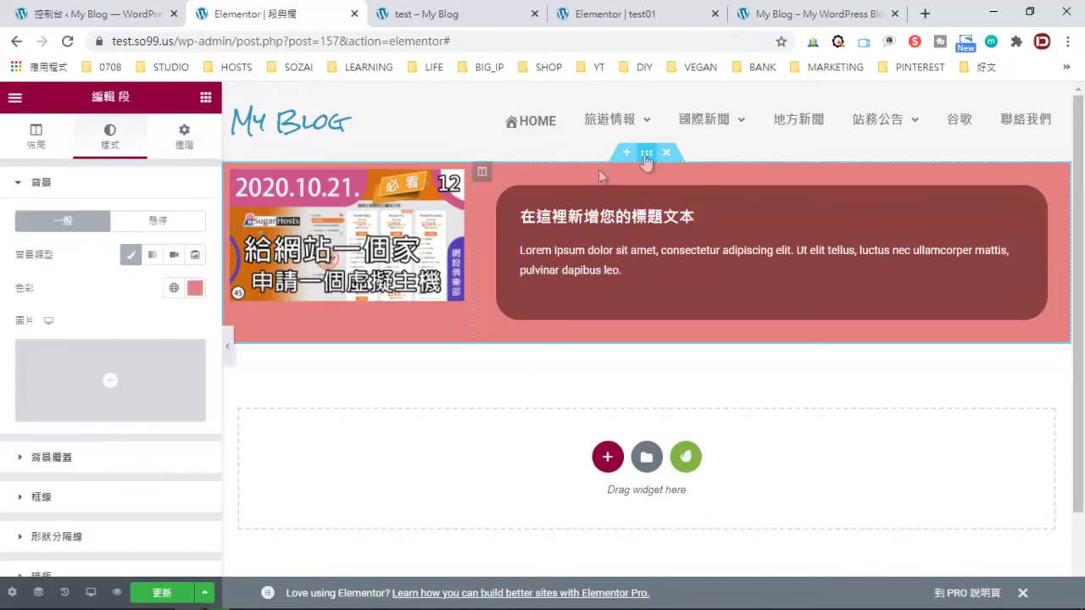
pyautogui.click(481, 173)
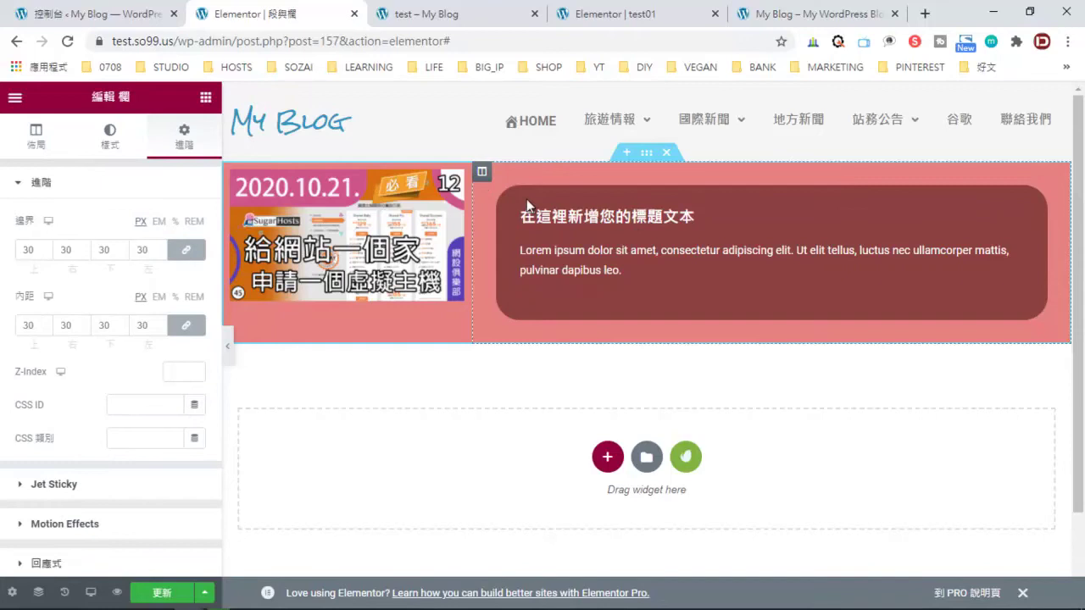
pyautogui.click(115, 157)
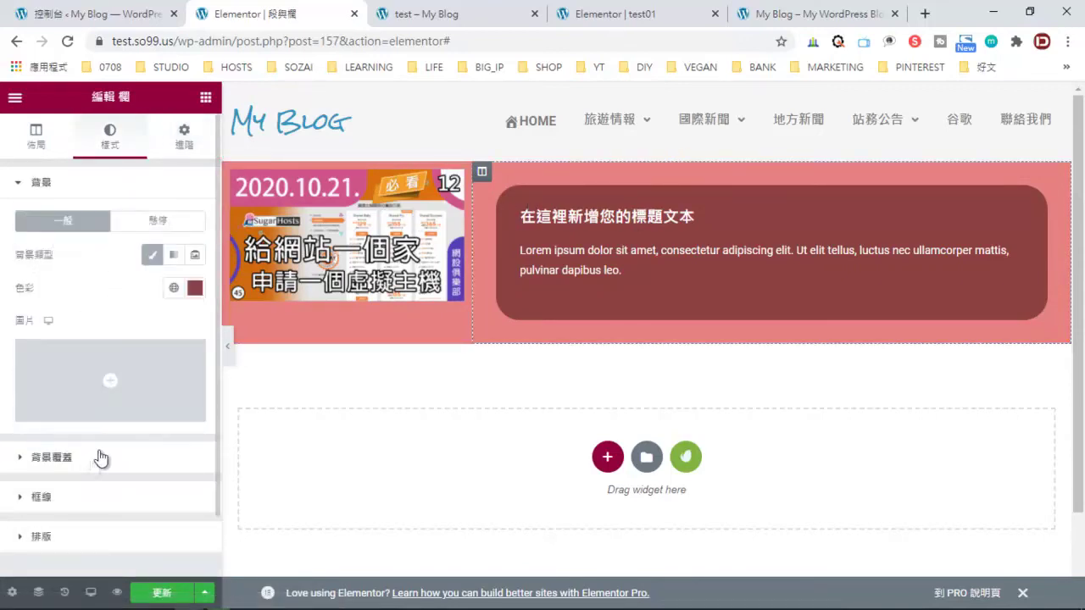
pyautogui.scroll(-1, 89, 436)
pyautogui.click(67, 439)
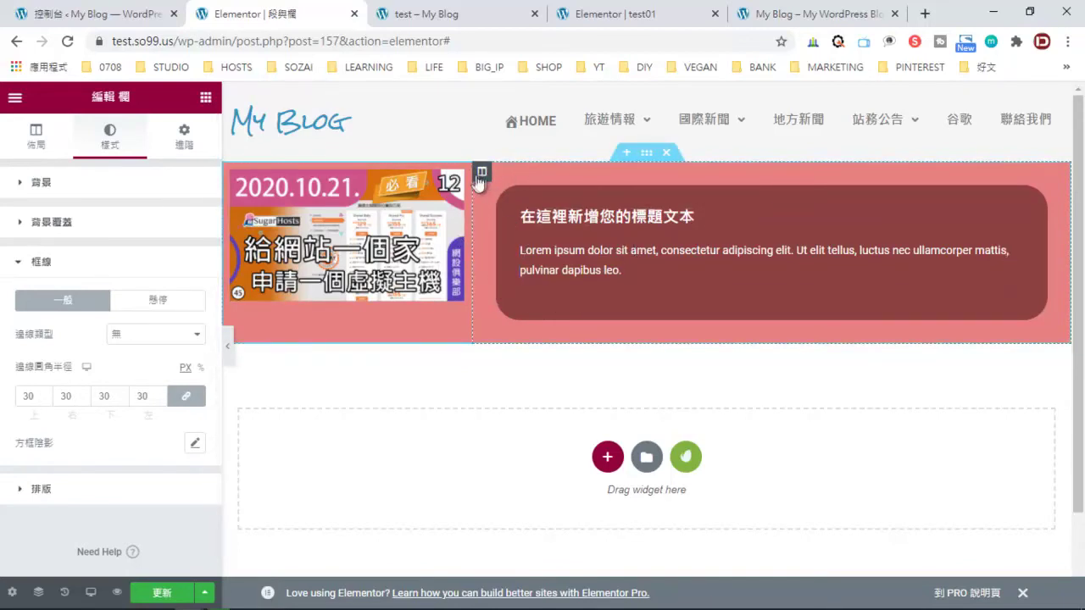
pyautogui.click(206, 98)
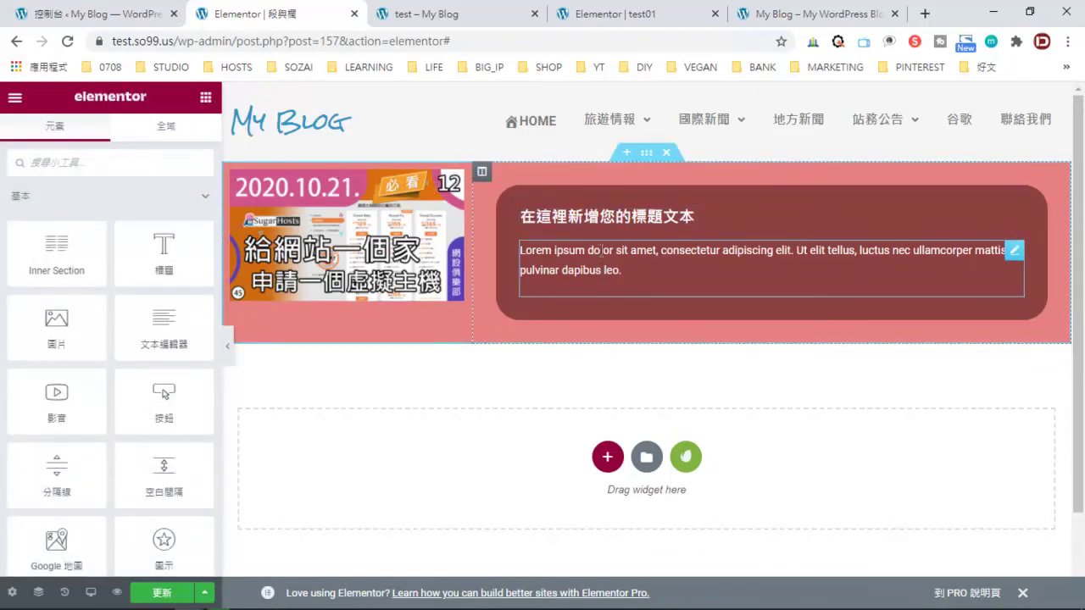
pyautogui.click(694, 217)
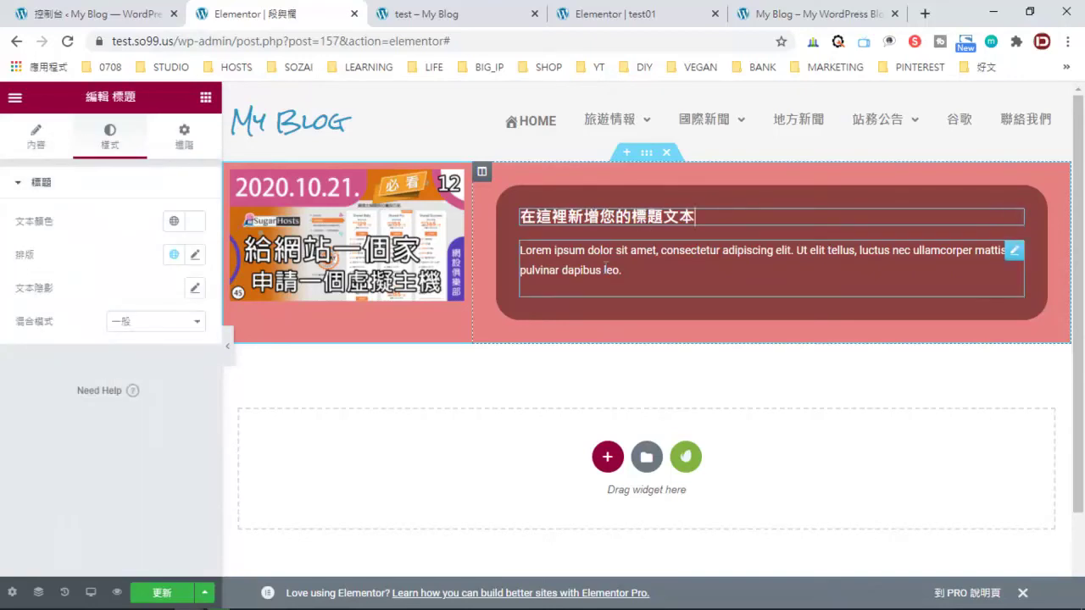
# Set the section's Vertical Align to 中央 in its layout settings.
pyautogui.click(556, 252)
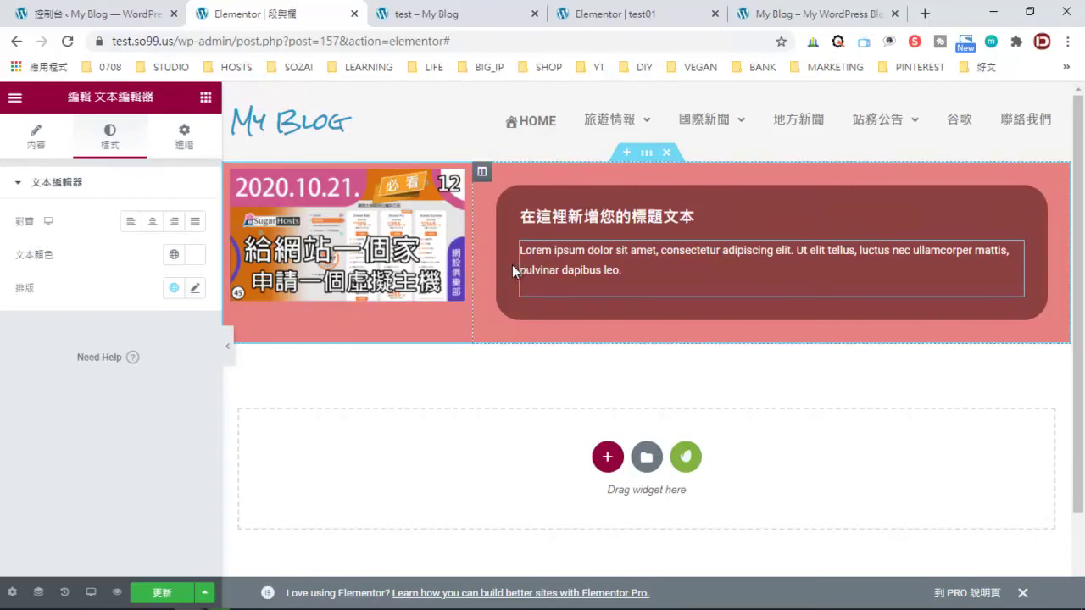
pyautogui.click(646, 153)
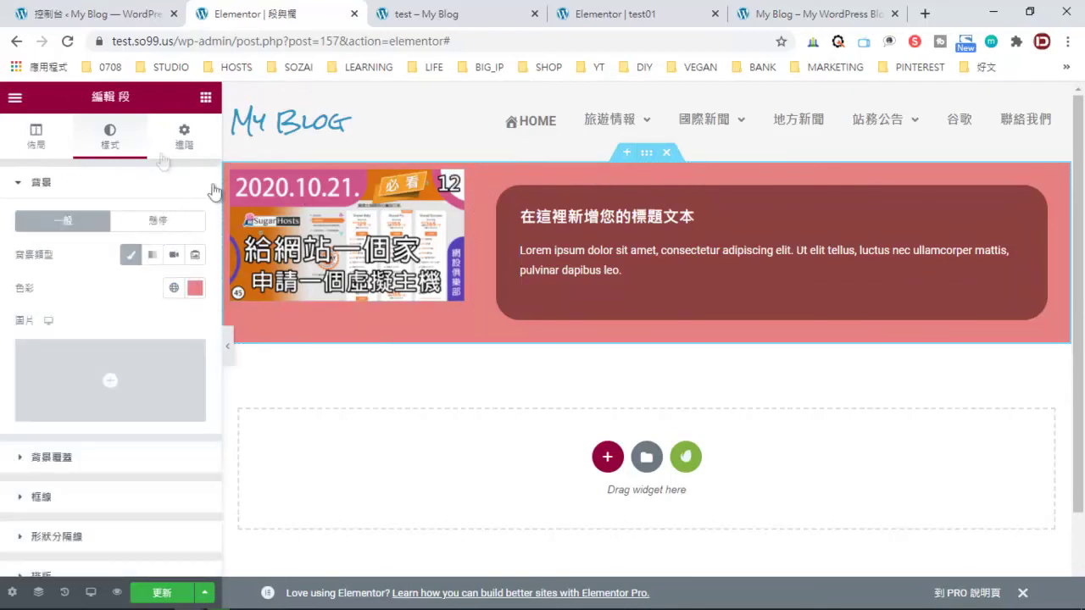
pyautogui.click(35, 136)
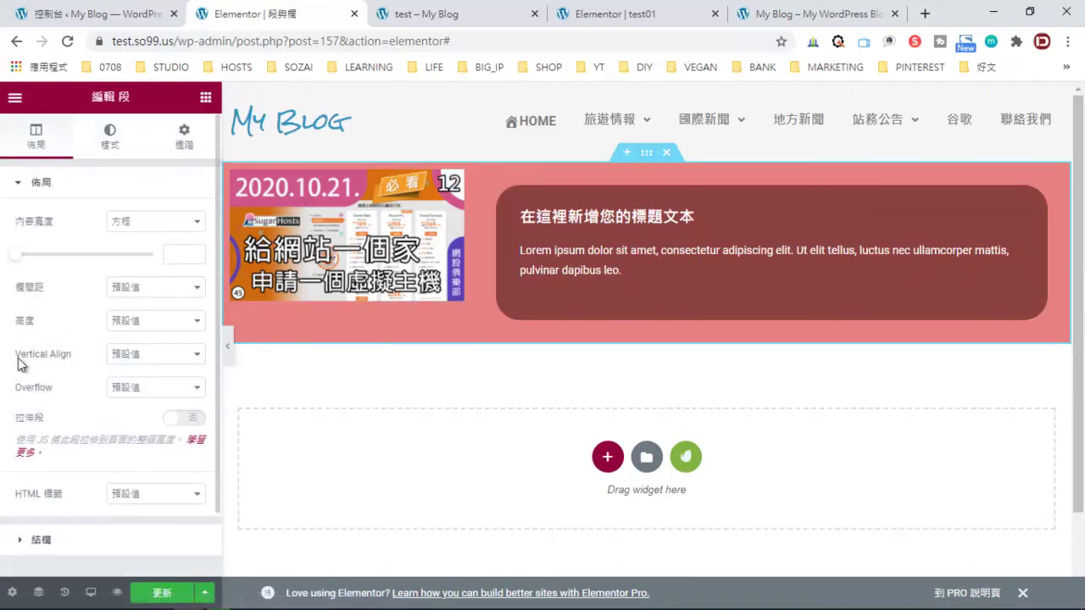
pyautogui.moveTo(12, 354); pyautogui.dragTo(71, 355)
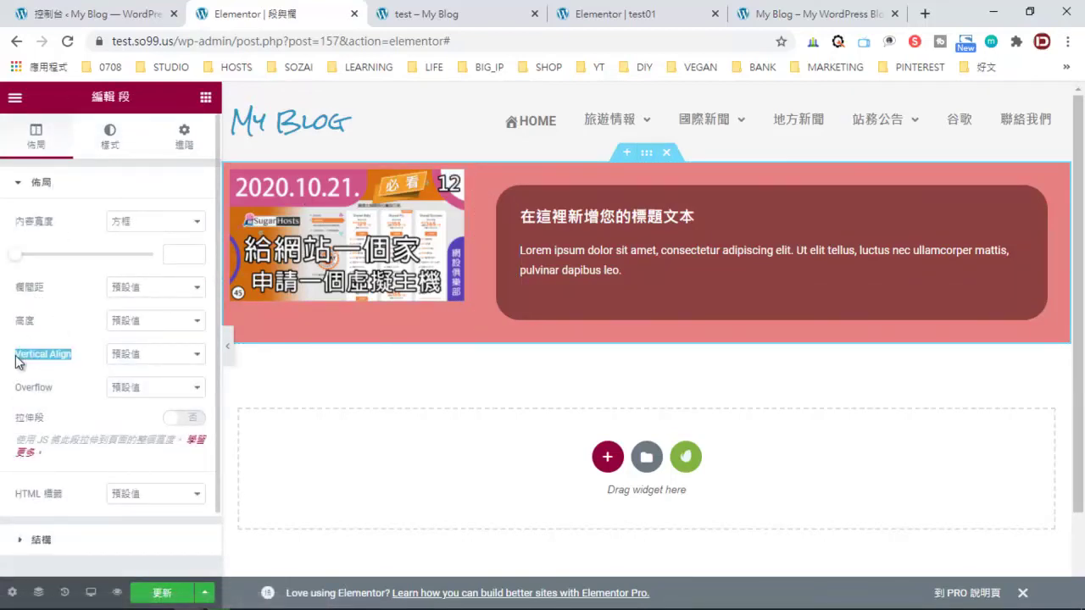
pyautogui.click(71, 368)
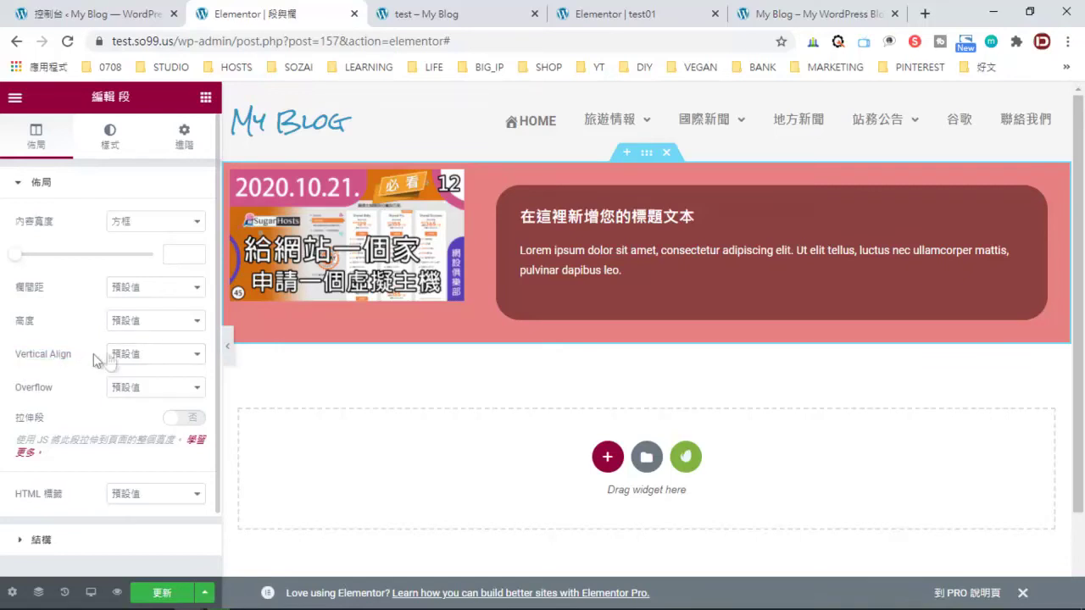
pyautogui.click(125, 358)
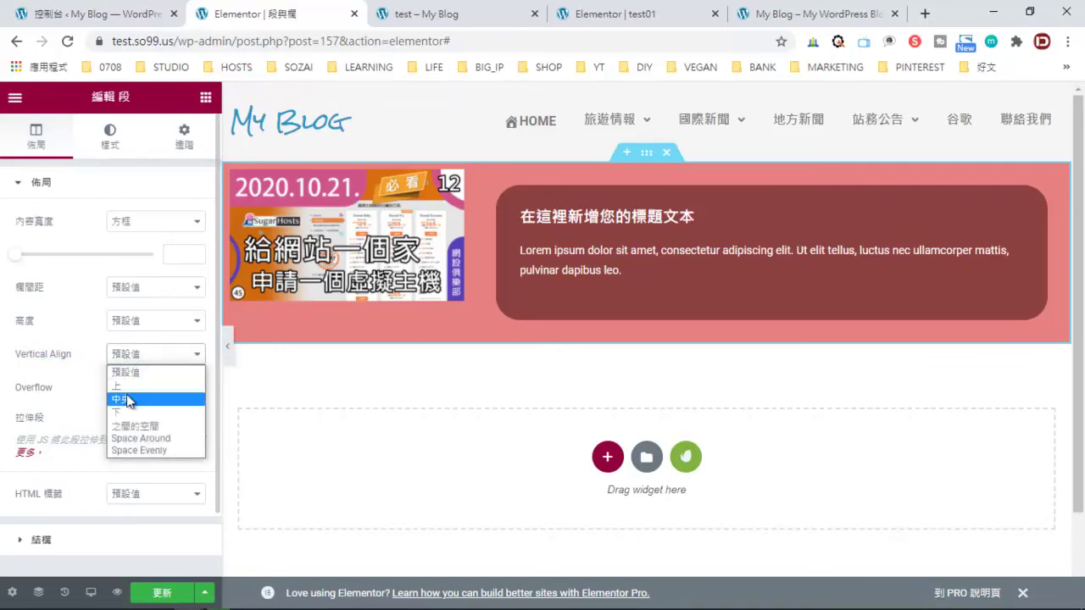
pyautogui.click(127, 399)
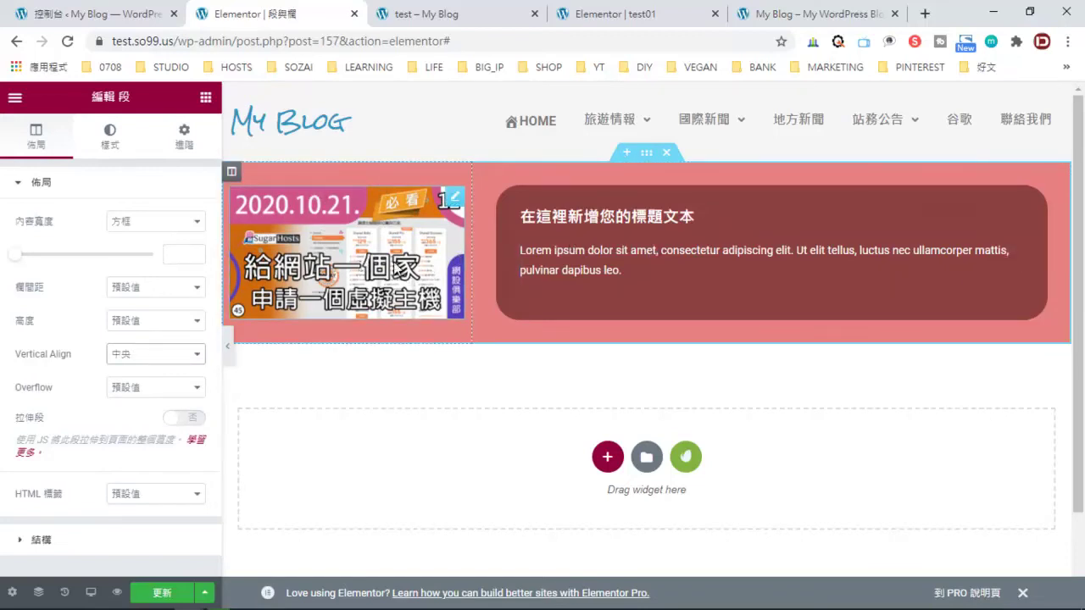
# Update the page, check its preview in the browser, and return to the editor.
pyautogui.click(162, 592)
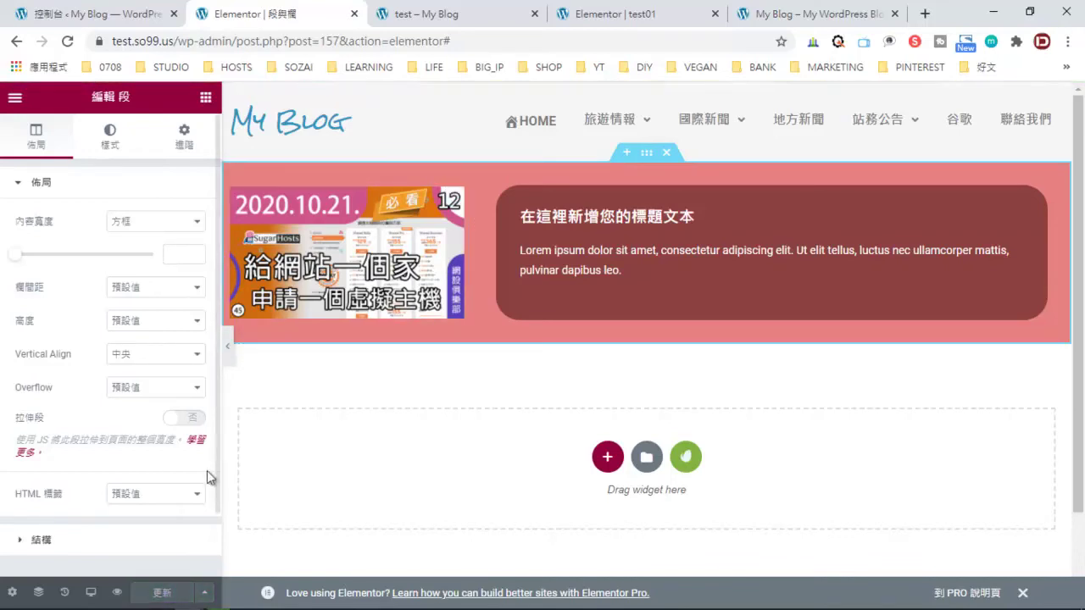
pyautogui.click(118, 593)
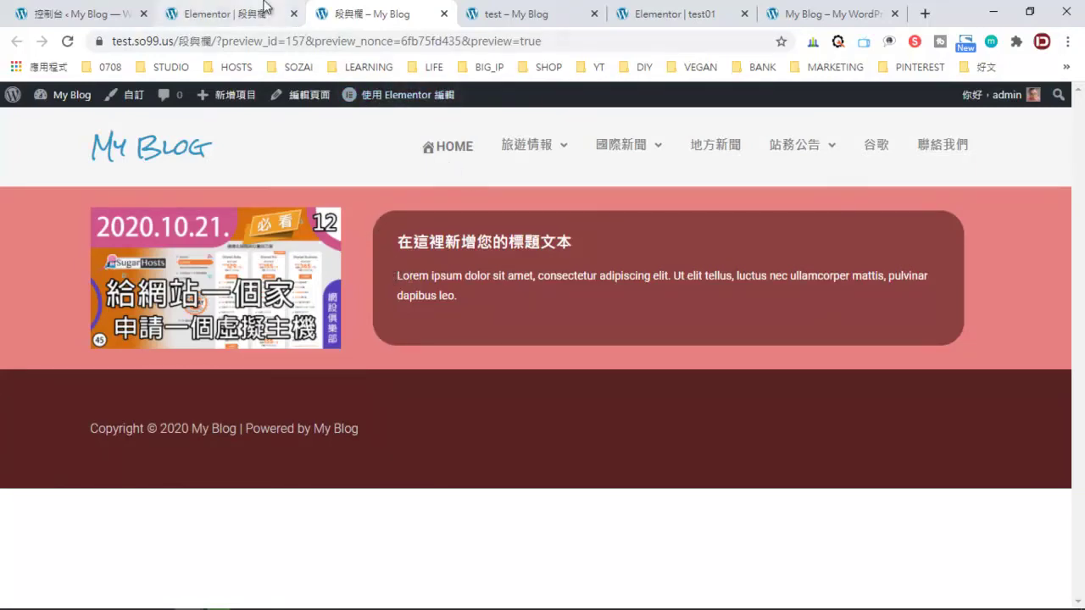
pyautogui.click(245, 13)
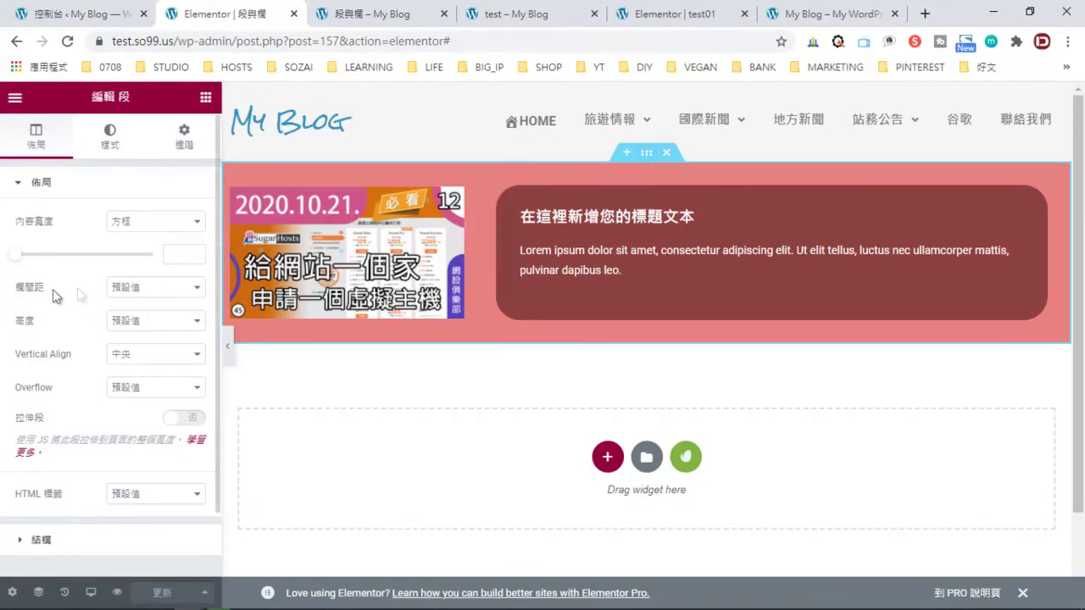
# Try the section's column gap (欄間距) at 沒有間距 and review the wide column's style, spacing and layout settings.
pyautogui.click(123, 293)
pyautogui.click(126, 312)
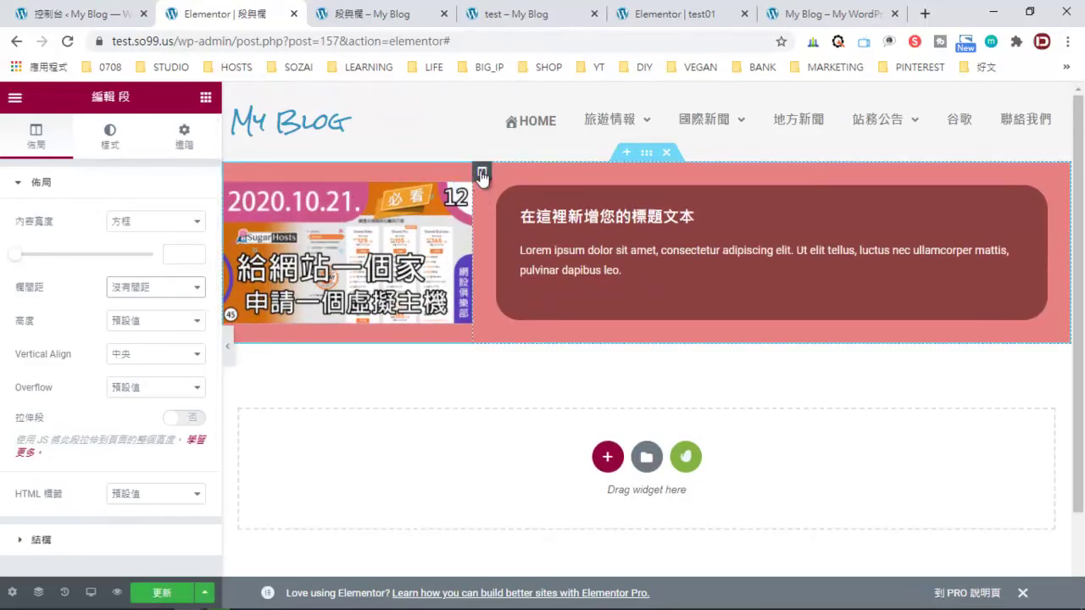
pyautogui.click(555, 174)
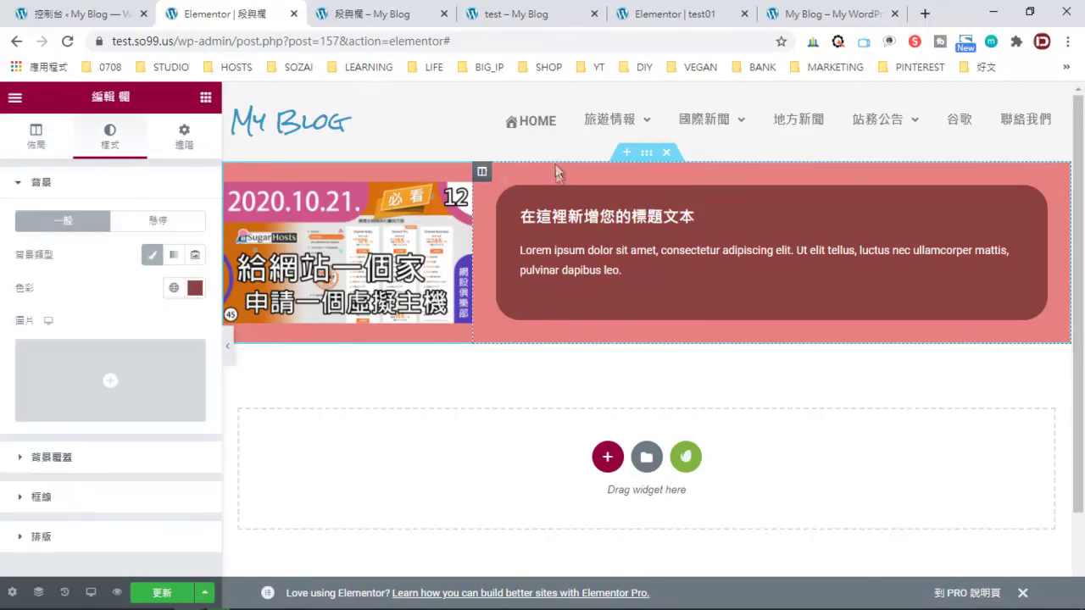
pyautogui.click(183, 135)
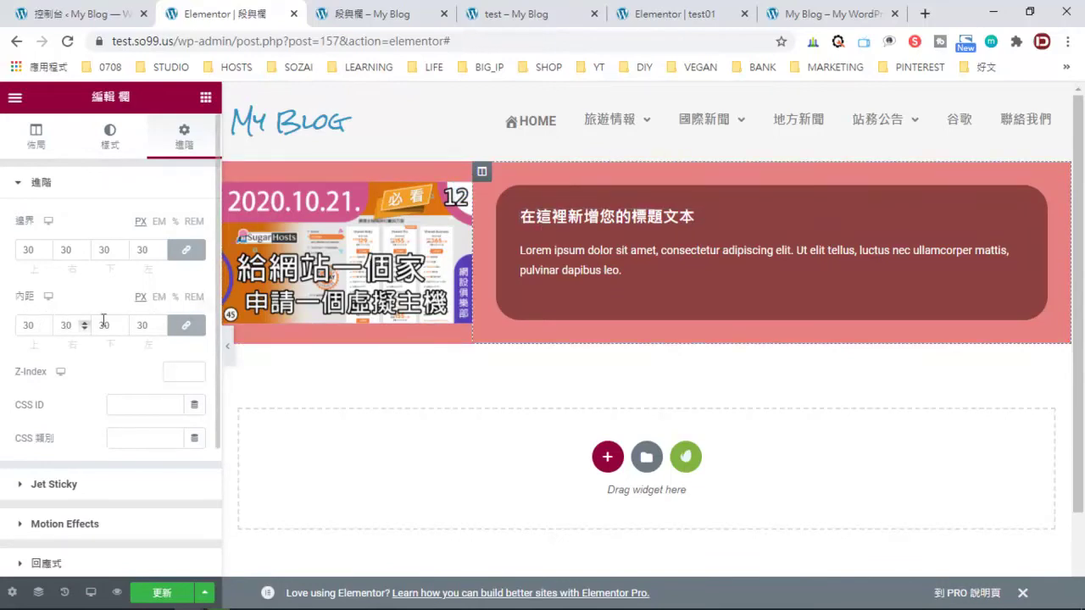
pyautogui.click(36, 137)
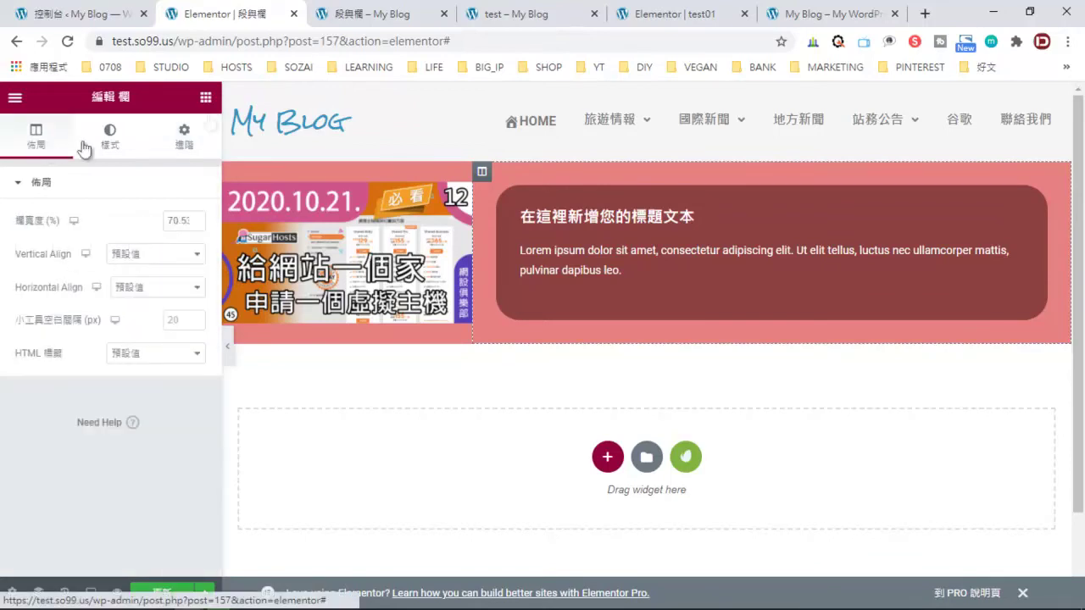
# Restore the section's column gap (欄間距) to 預設值.
pyautogui.moveTo(627, 118)
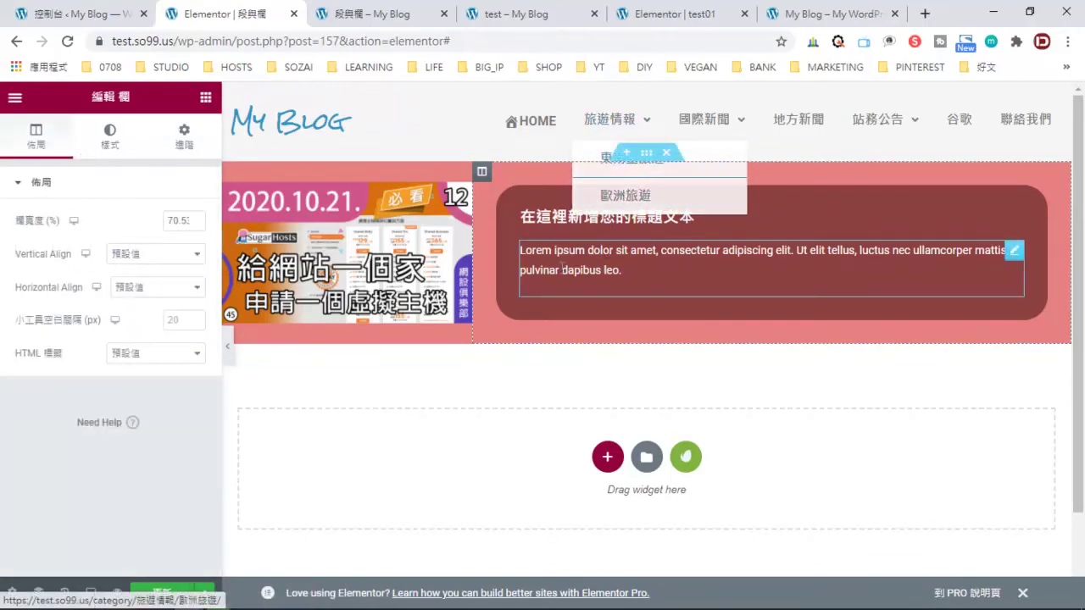
pyautogui.click(646, 154)
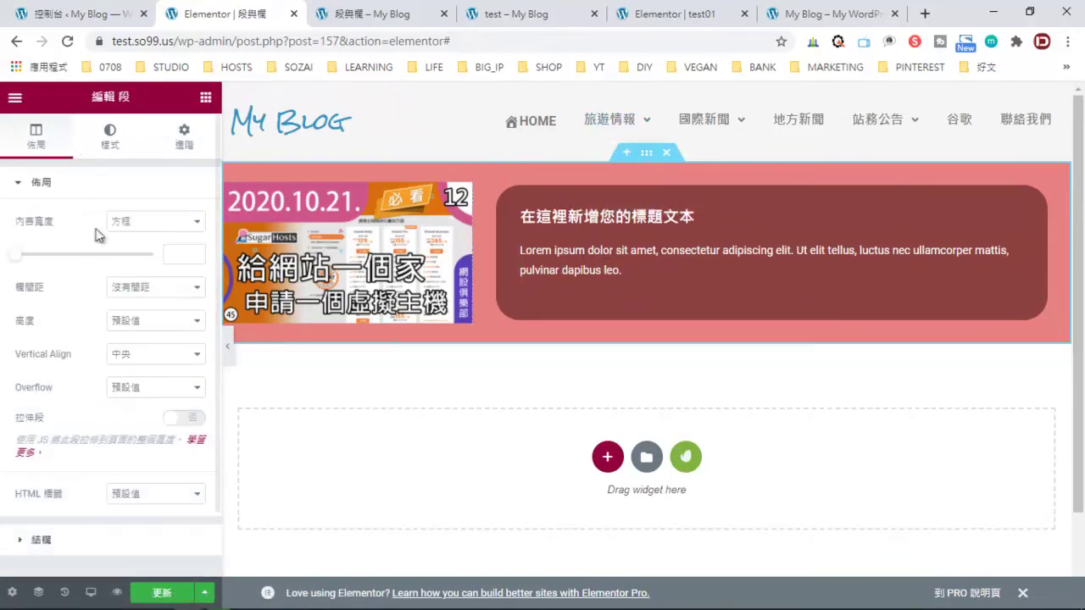
pyautogui.click(170, 287)
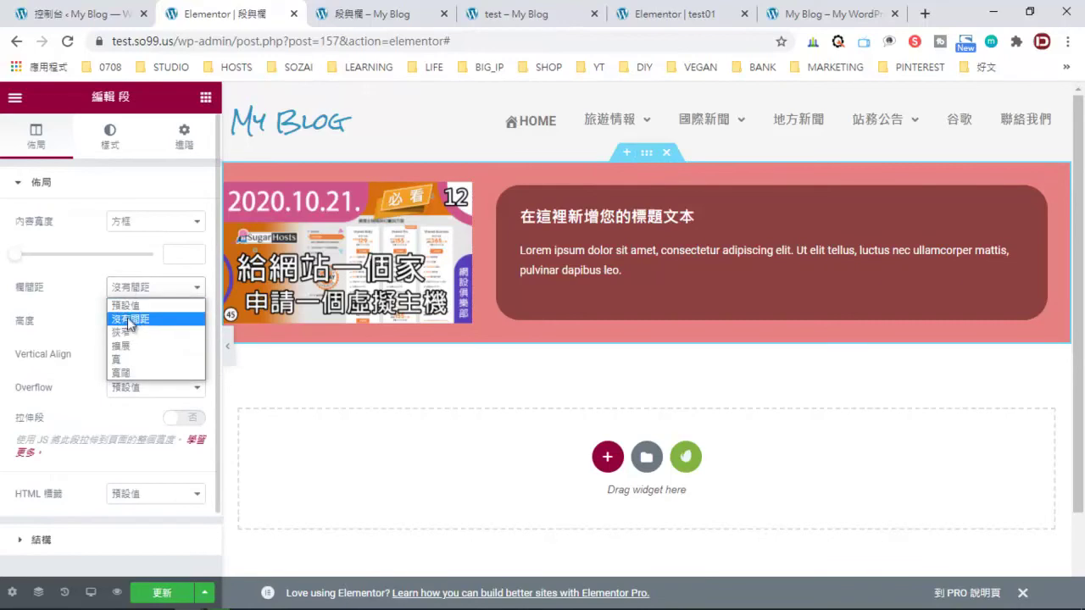
pyautogui.click(125, 305)
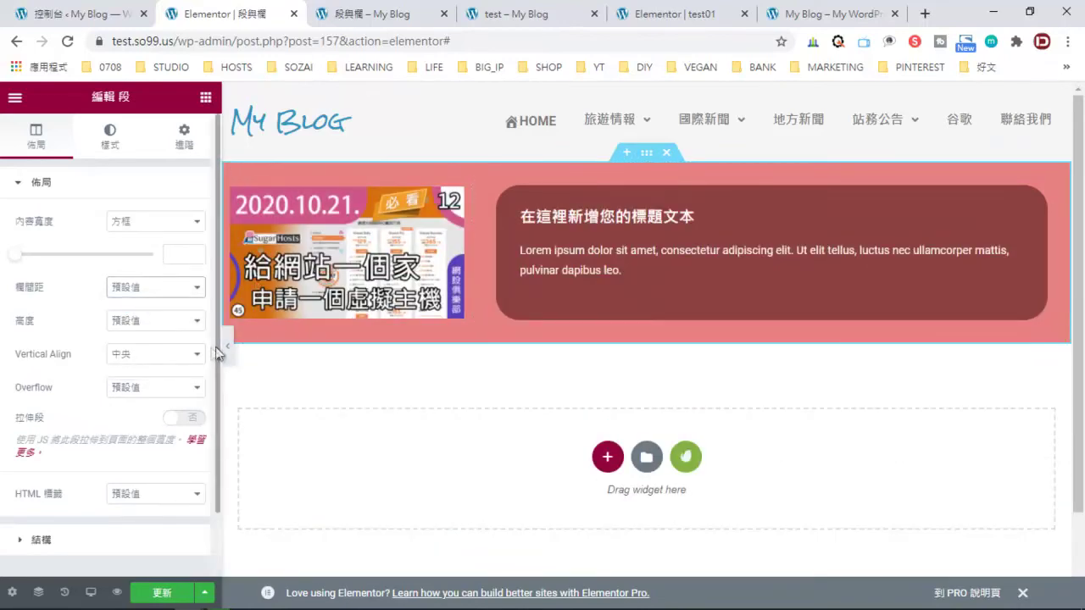
# Set the section's height (高度) to 使適應螢幕 and update the page.
pyautogui.click(143, 321)
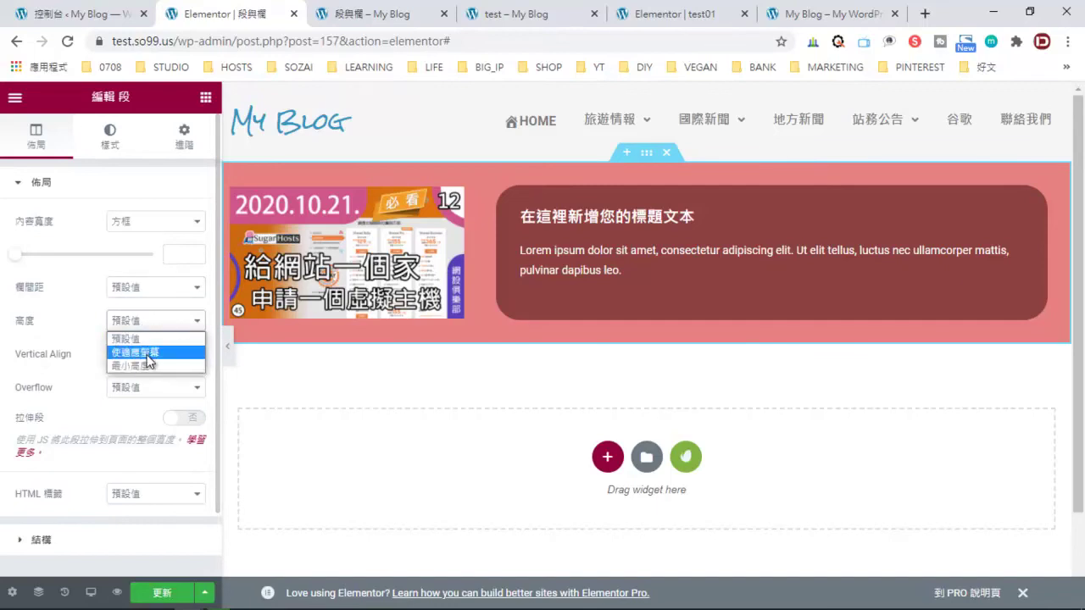
pyautogui.click(147, 355)
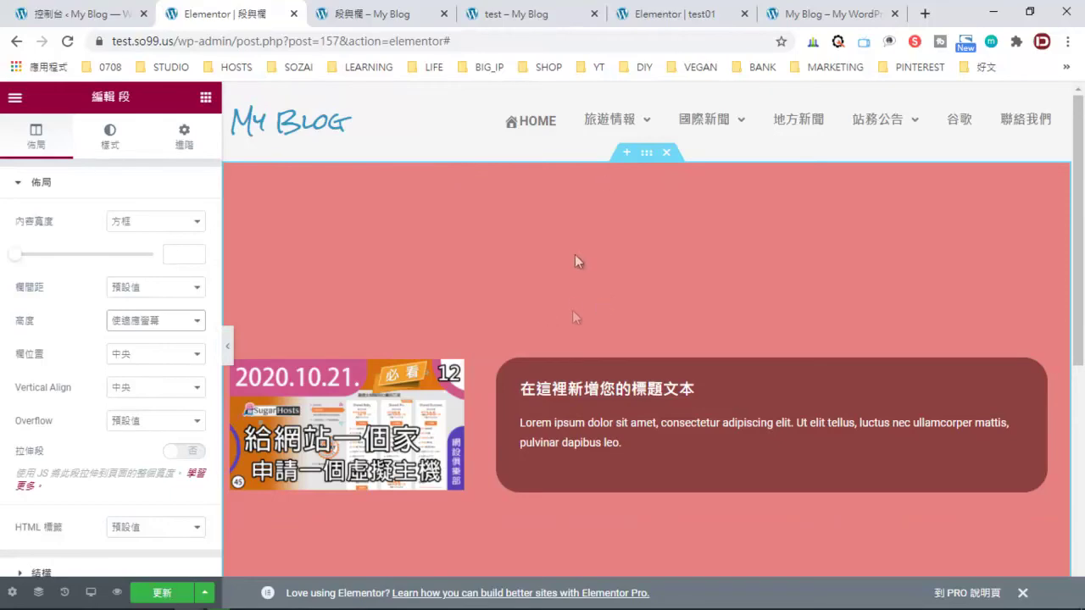
pyautogui.scroll(-5, 575, 261)
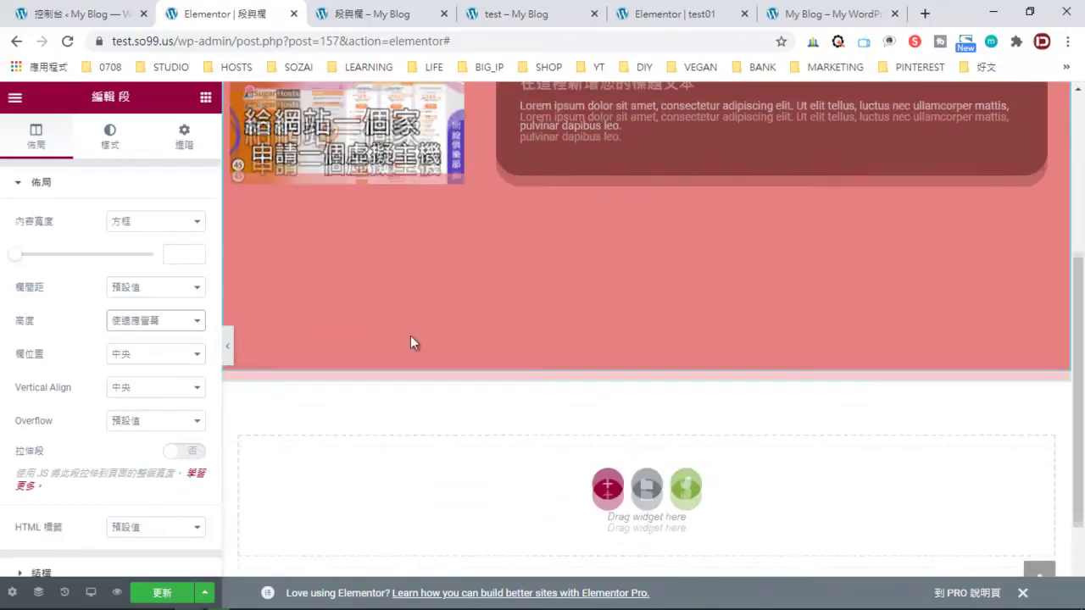
pyautogui.scroll(2, 410, 342)
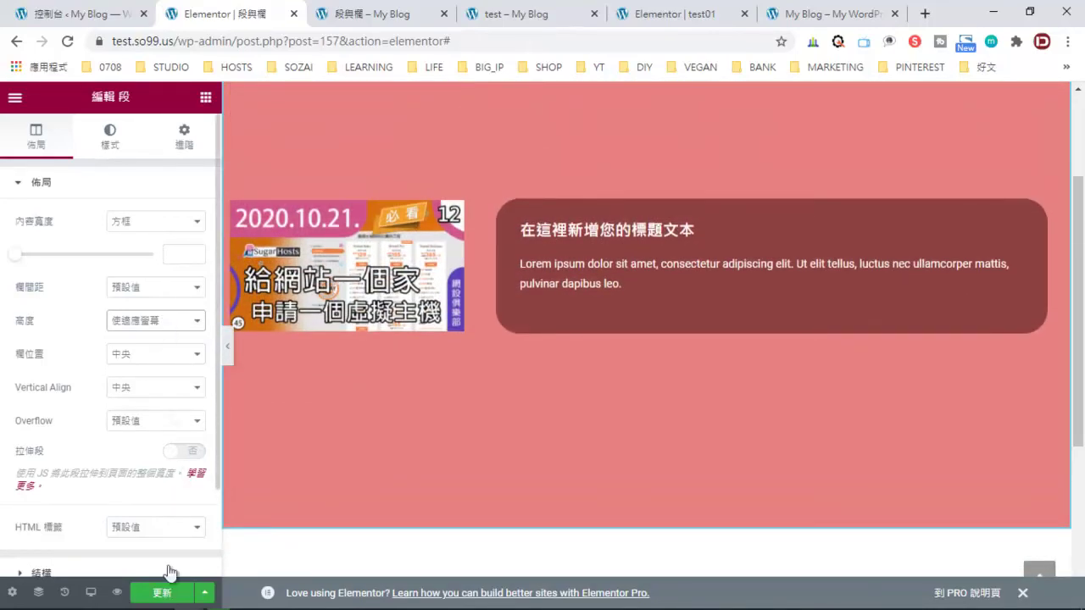
pyautogui.click(161, 592)
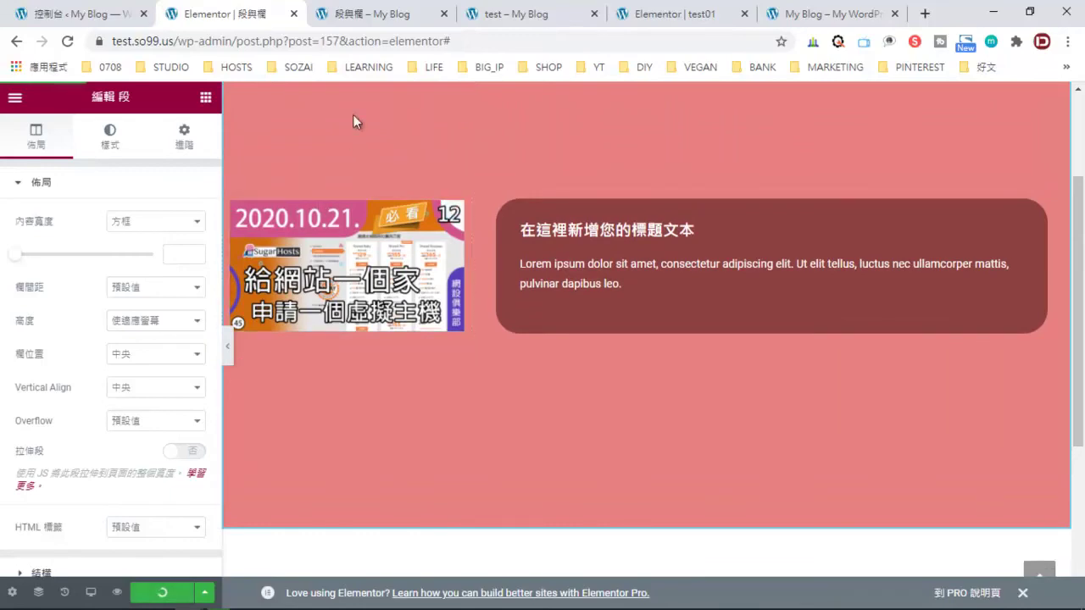
# Refresh the page preview and examine how the screen-height section displays from top to bottom, returning to the editor.
pyautogui.click(381, 14)
pyautogui.press('F5')
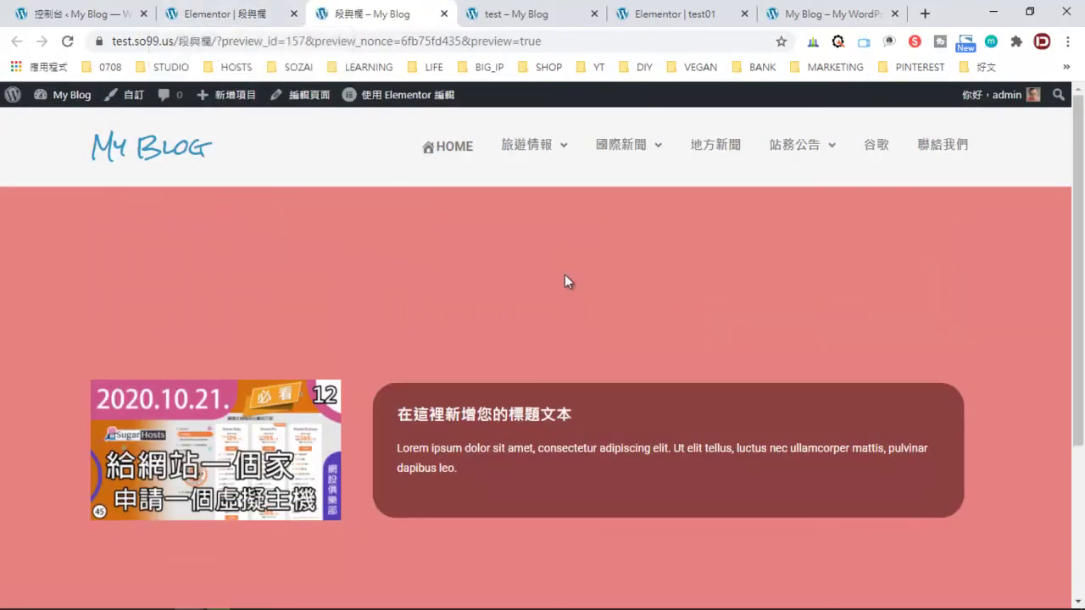
pyautogui.scroll(-3, 564, 275)
pyautogui.scroll(3, 476, 317)
pyautogui.scroll(-3, 661, 246)
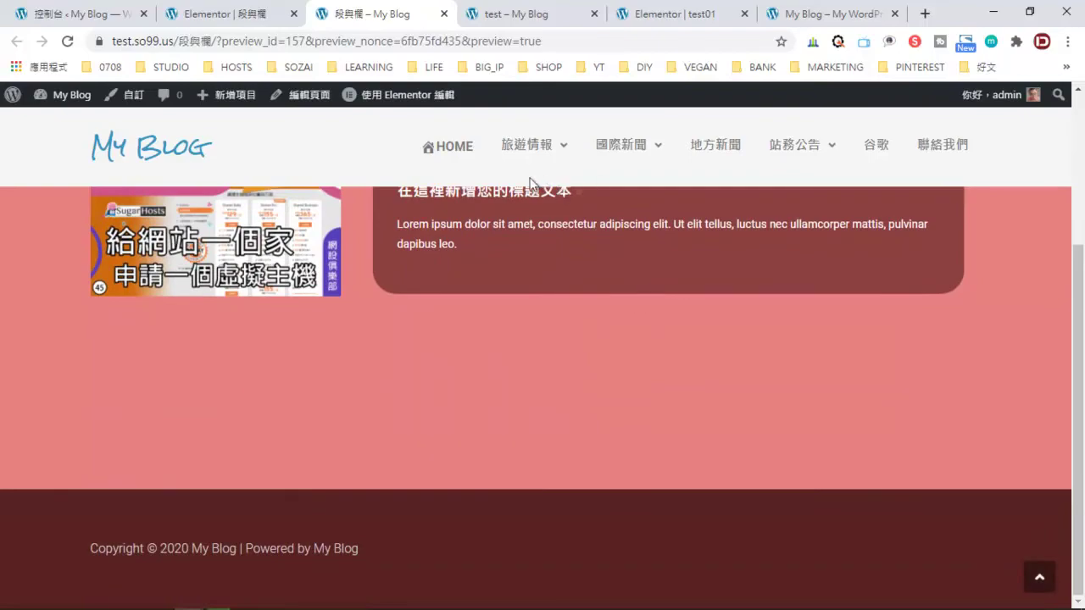
pyautogui.scroll(2, 760, 347)
pyautogui.scroll(-2, 760, 348)
pyautogui.scroll(2, 760, 353)
pyautogui.click(222, 13)
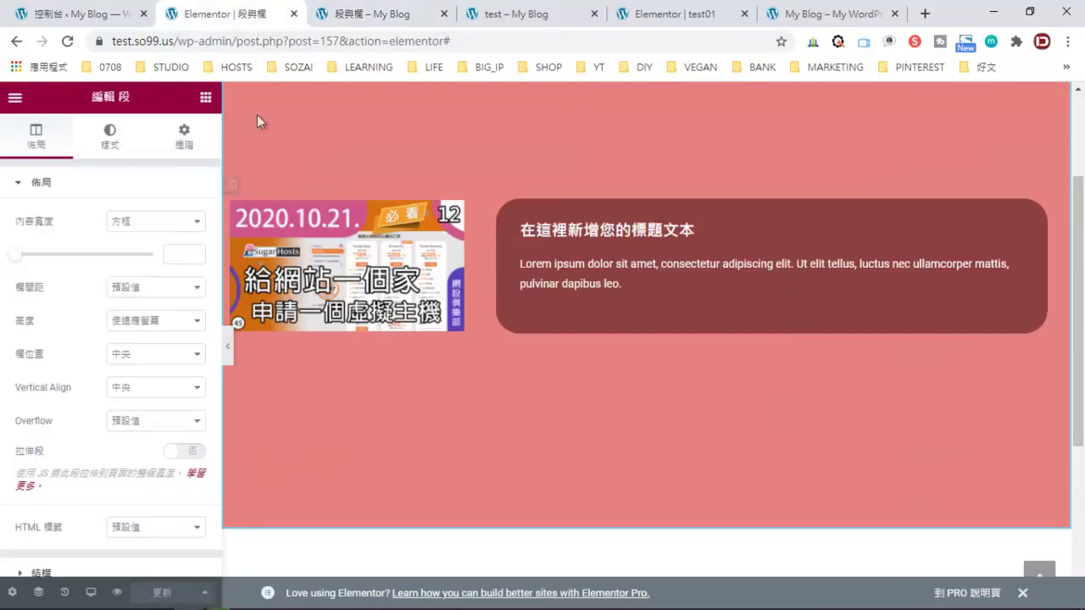
# Set the section's height (高度) to 最小高度 with a minimum of 300 px and update the page.
pyautogui.click(158, 321)
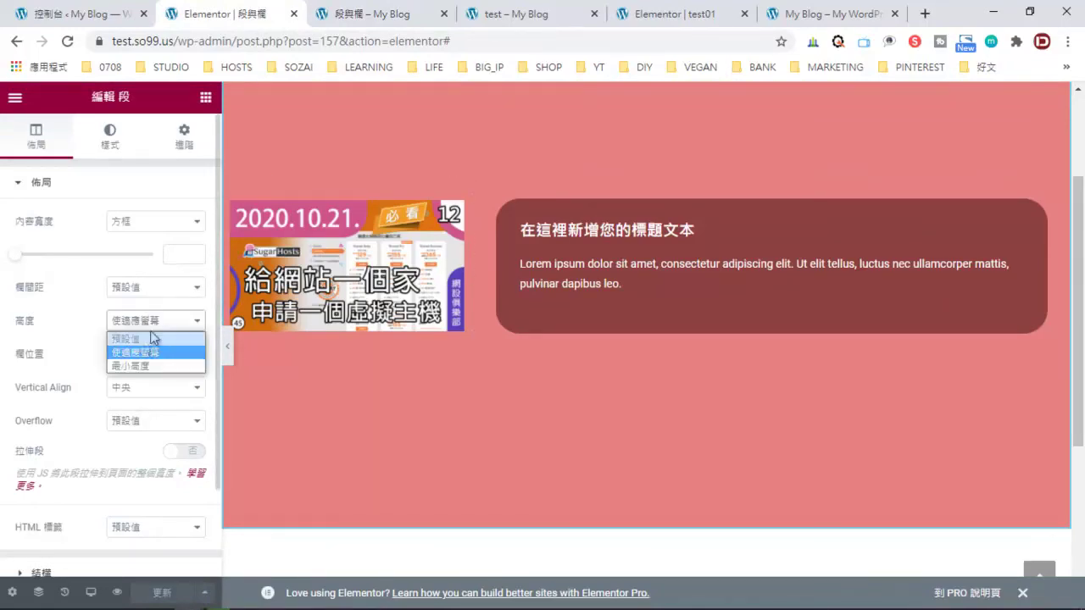
pyautogui.click(144, 363)
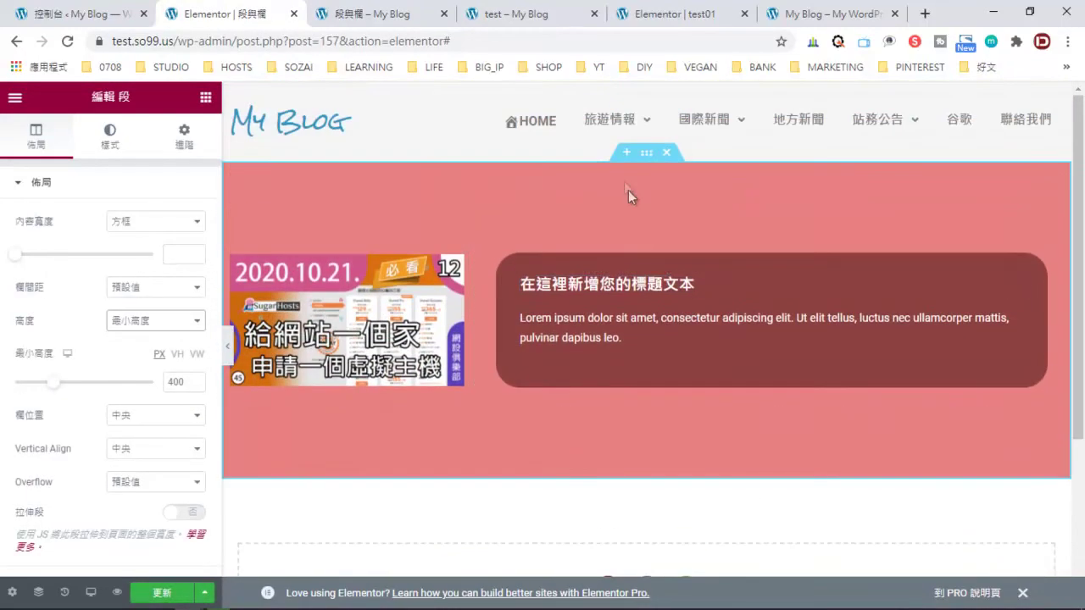
pyautogui.moveTo(61, 388)
pyautogui.mouseDown()
pyautogui.moveTo(79, 387)
pyautogui.moveTo(50, 385)
pyautogui.mouseUp()
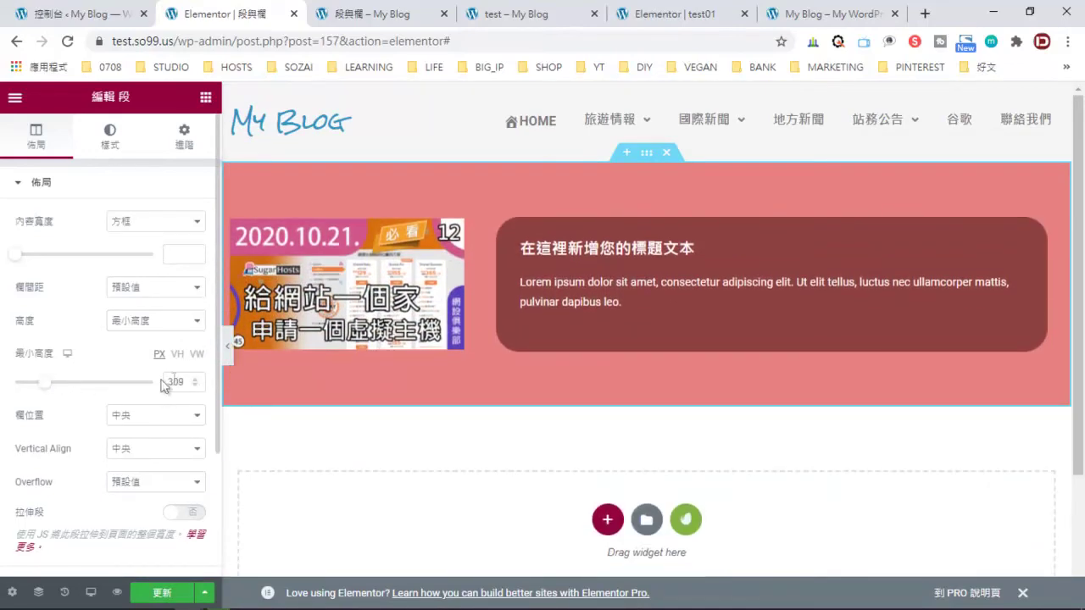
pyautogui.click(196, 385)
pyautogui.click(196, 386)
pyautogui.click(196, 386)
pyautogui.click(196, 385)
pyautogui.click(196, 385)
pyautogui.click(196, 386)
pyautogui.click(196, 386)
pyautogui.click(195, 386)
pyautogui.click(196, 386)
pyautogui.click(162, 592)
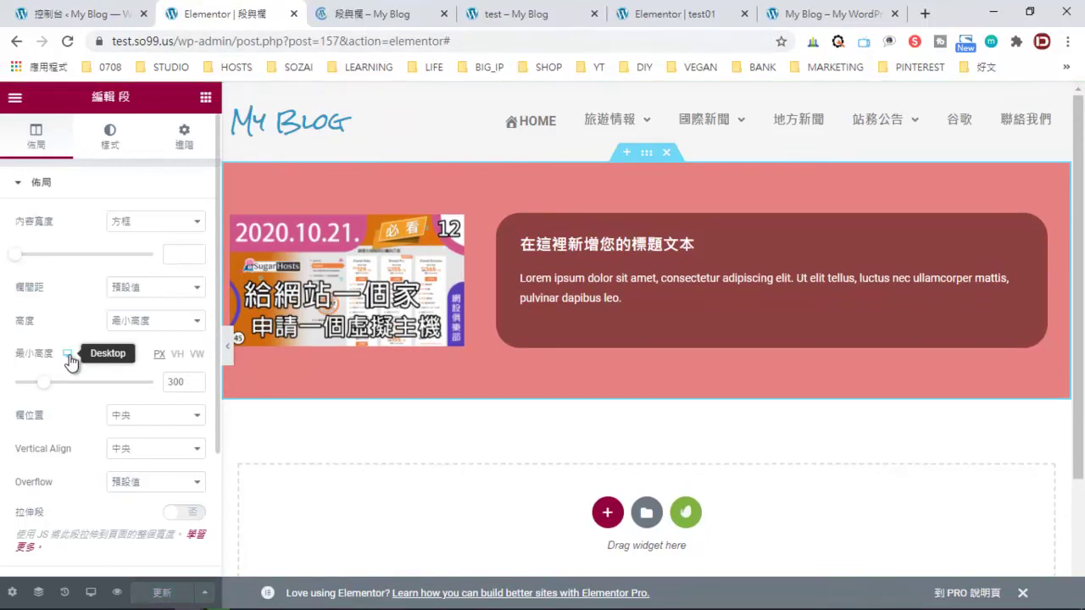
# Check the section's minimum height in the page preview and return to the editor.
pyautogui.moveTo(69, 359)
pyautogui.click(371, 14)
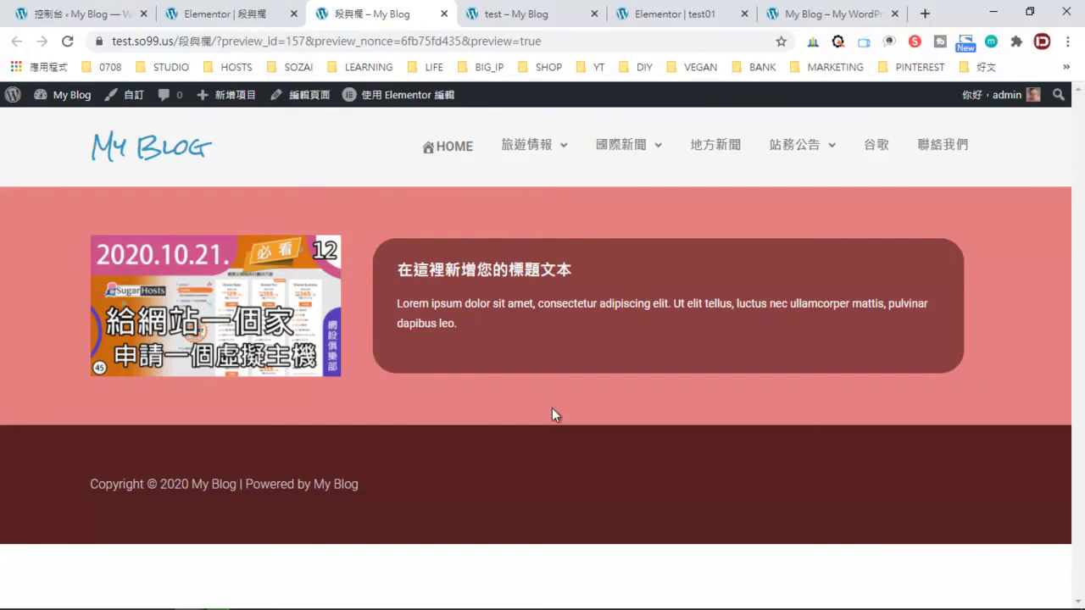
pyautogui.click(254, 17)
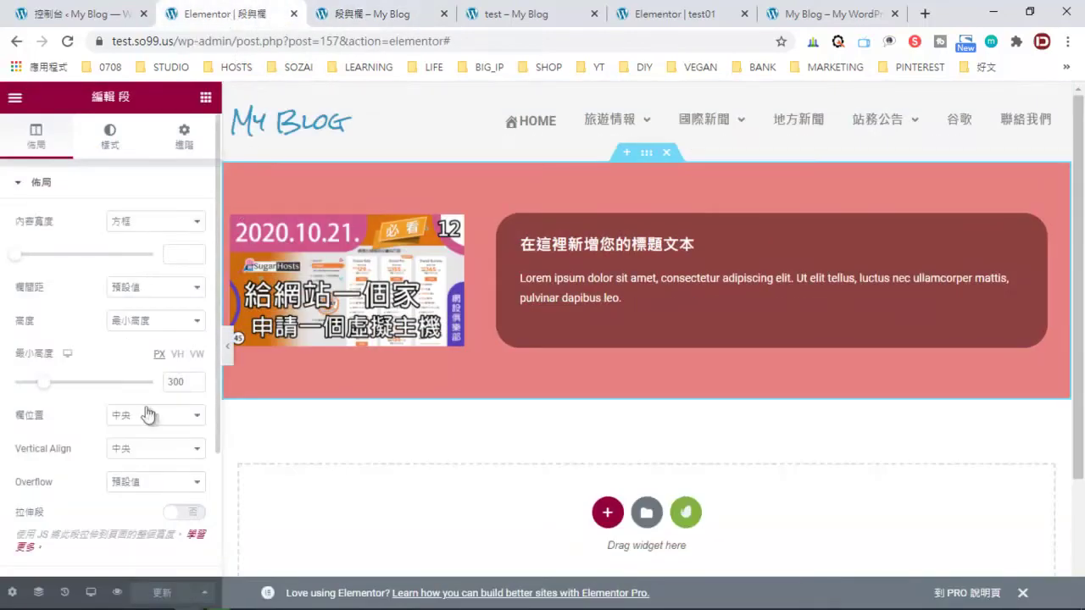
# Set the section's minimum height (最小高度) to 400 px and check the updated page in the preview.
pyautogui.click(194, 379)
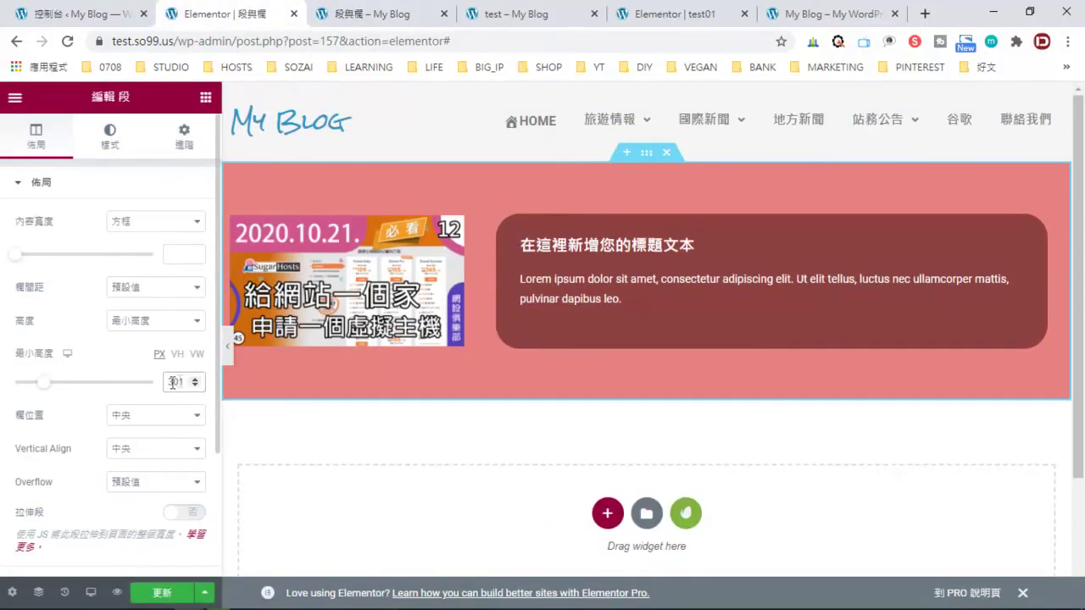
pyautogui.moveTo(185, 381); pyautogui.dragTo(120, 374)
pyautogui.write('400')
pyautogui.click(161, 592)
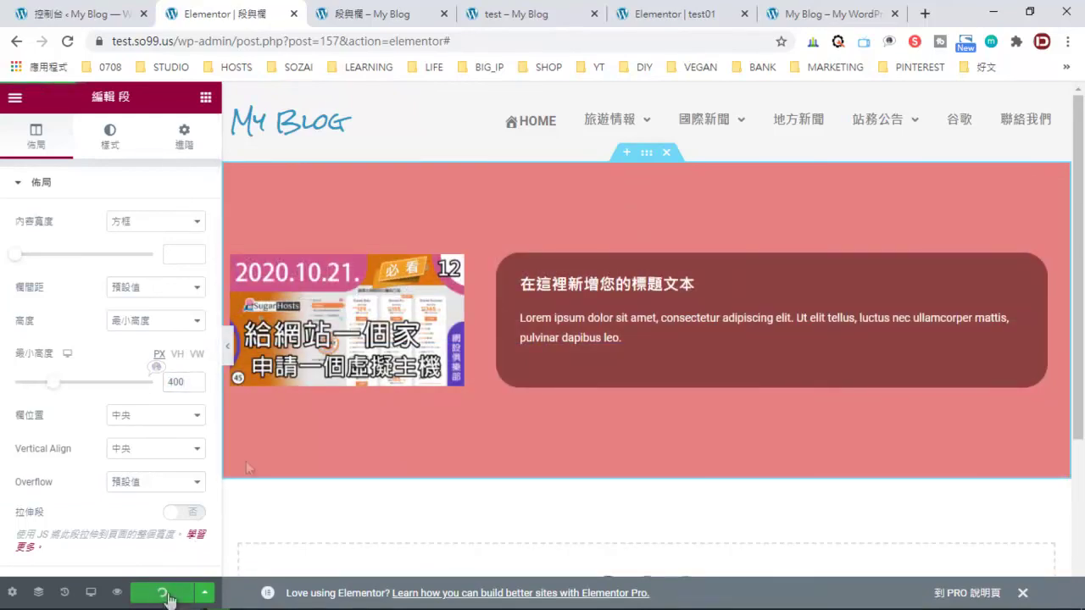
pyautogui.click(370, 14)
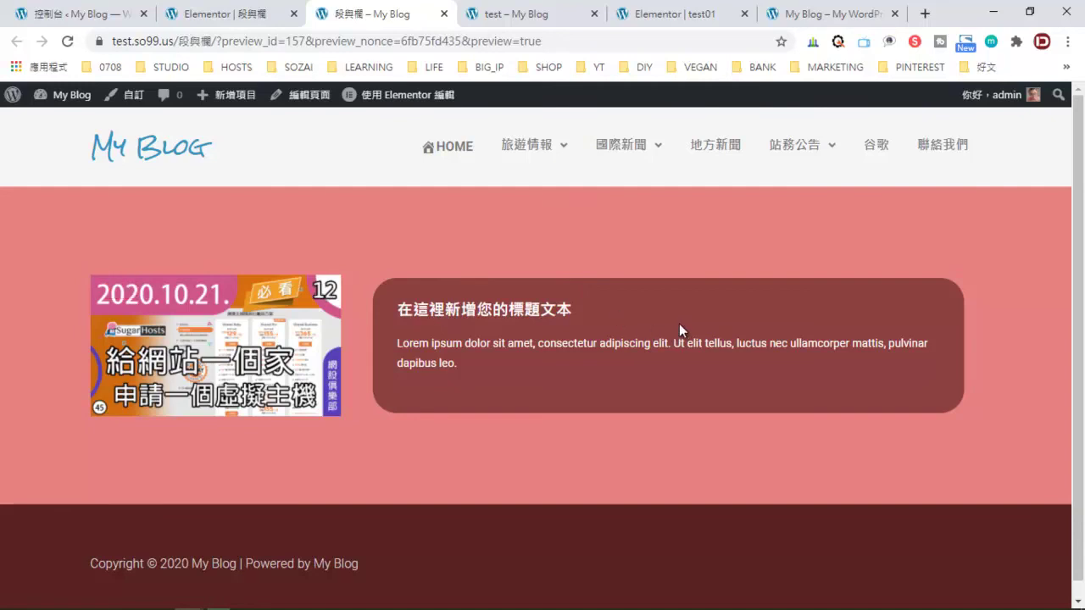
# Examine the section's layout in the editor's tablet (平板) and mobile (手機) responsive views, ending back in the desktop (桌面) view.
pyautogui.click(246, 22)
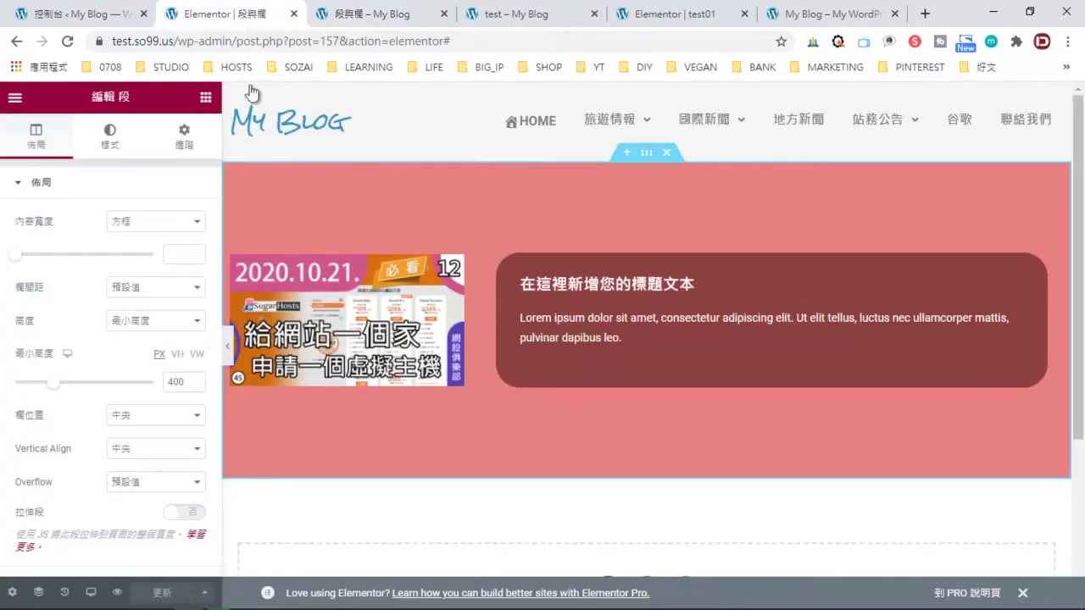
pyautogui.click(90, 592)
pyautogui.click(81, 522)
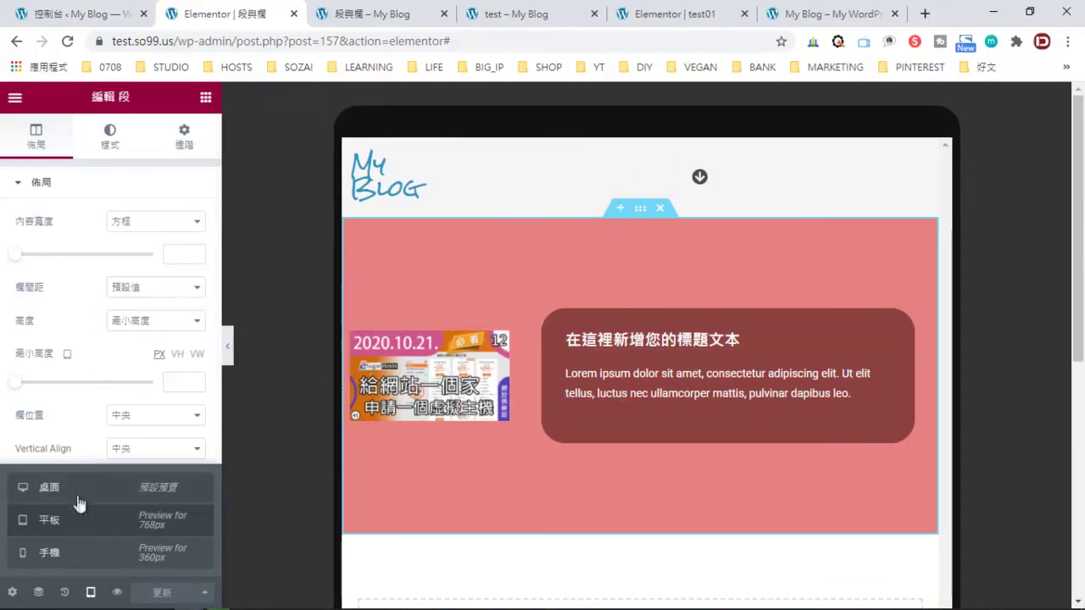
pyautogui.click(76, 559)
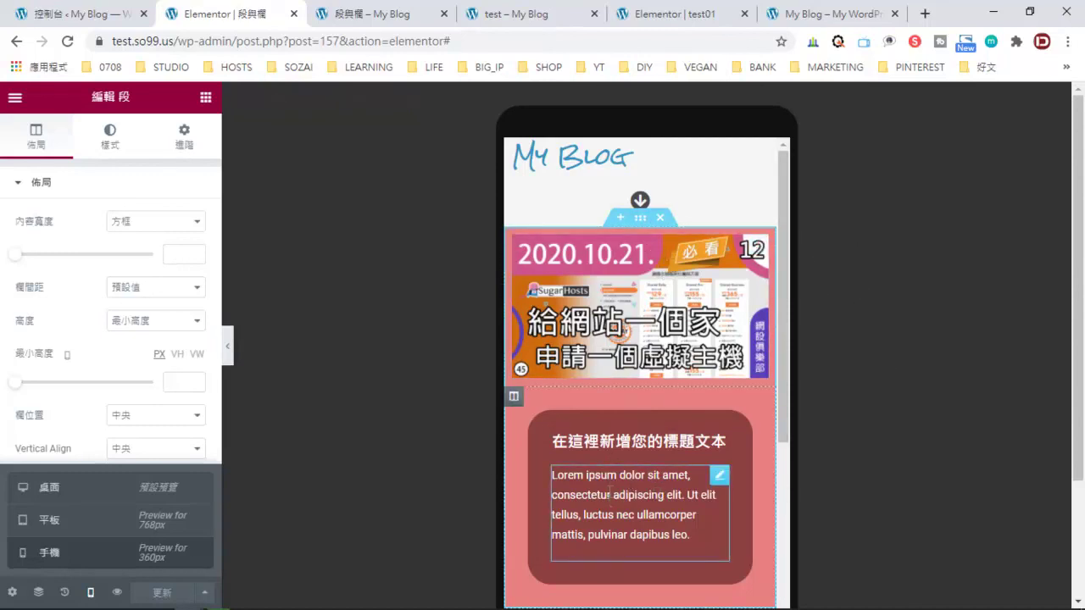
pyautogui.scroll(-3, 599, 492)
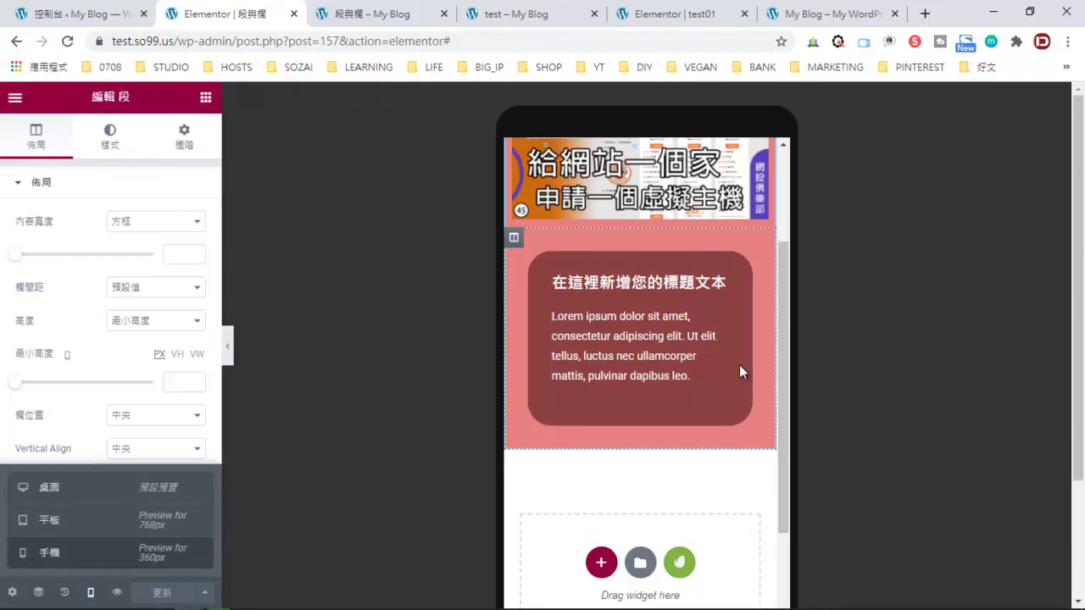
pyautogui.scroll(3, 733, 373)
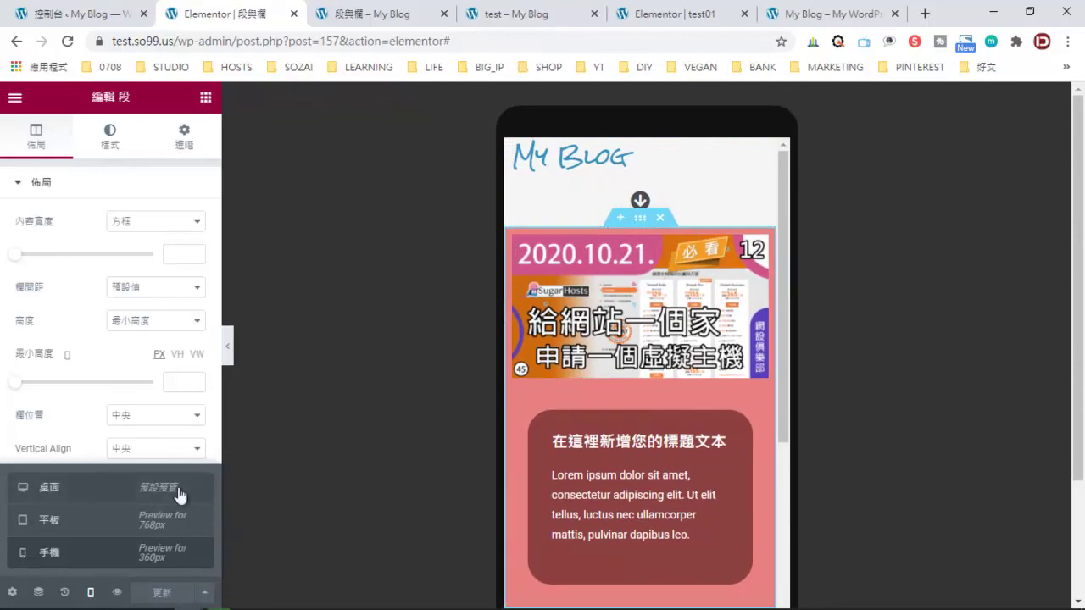
pyautogui.click(95, 497)
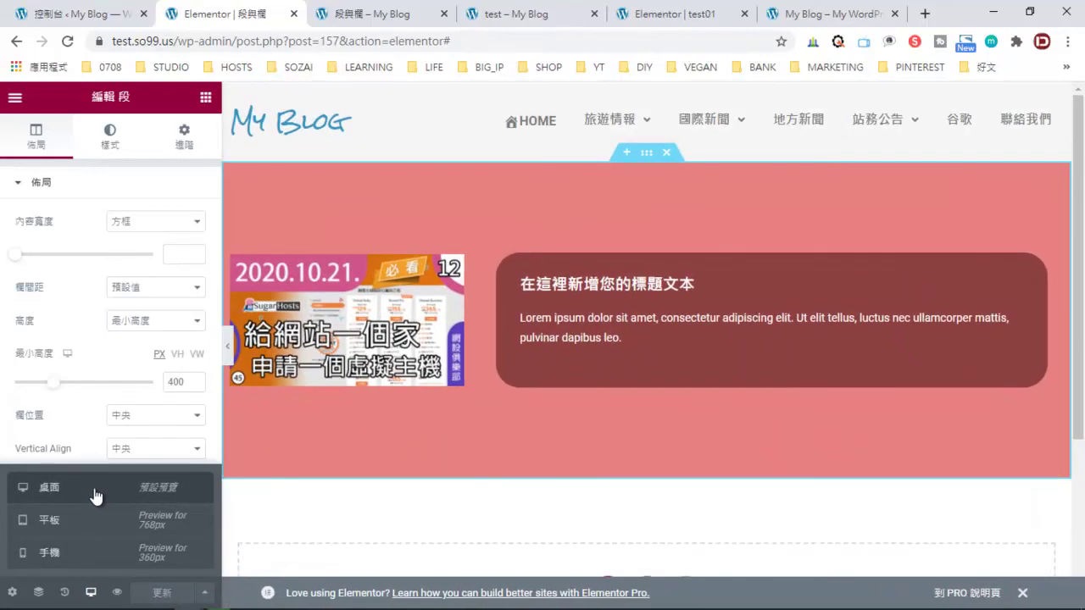
pyautogui.click(117, 593)
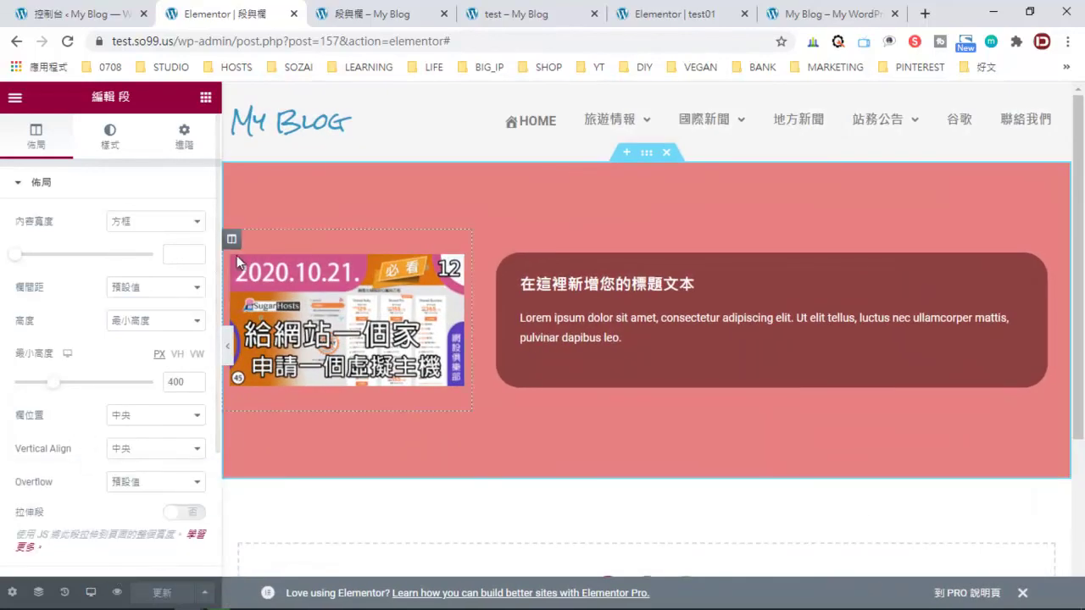